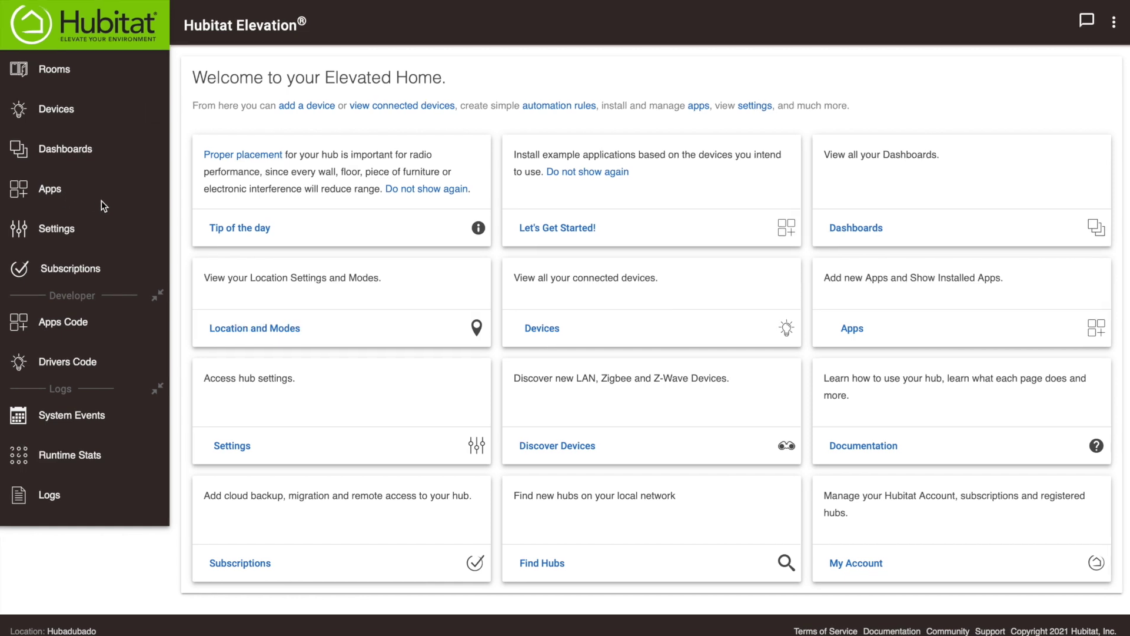
Start a new rule in the Basic Rules app
left_click(60, 190)
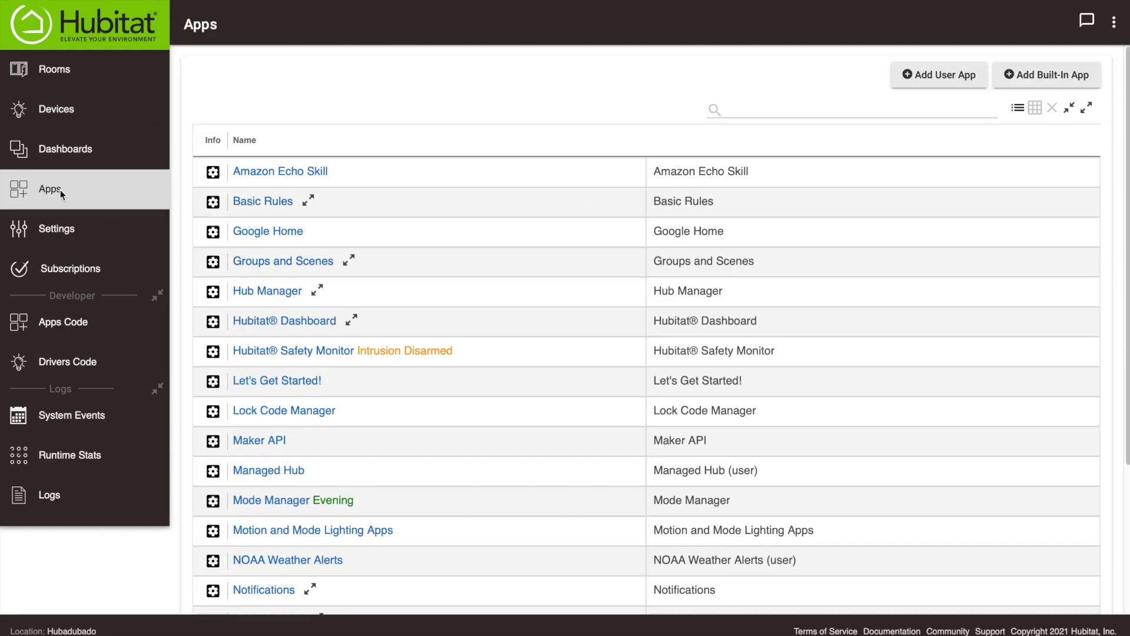
left_click(250, 204)
left_click(390, 153)
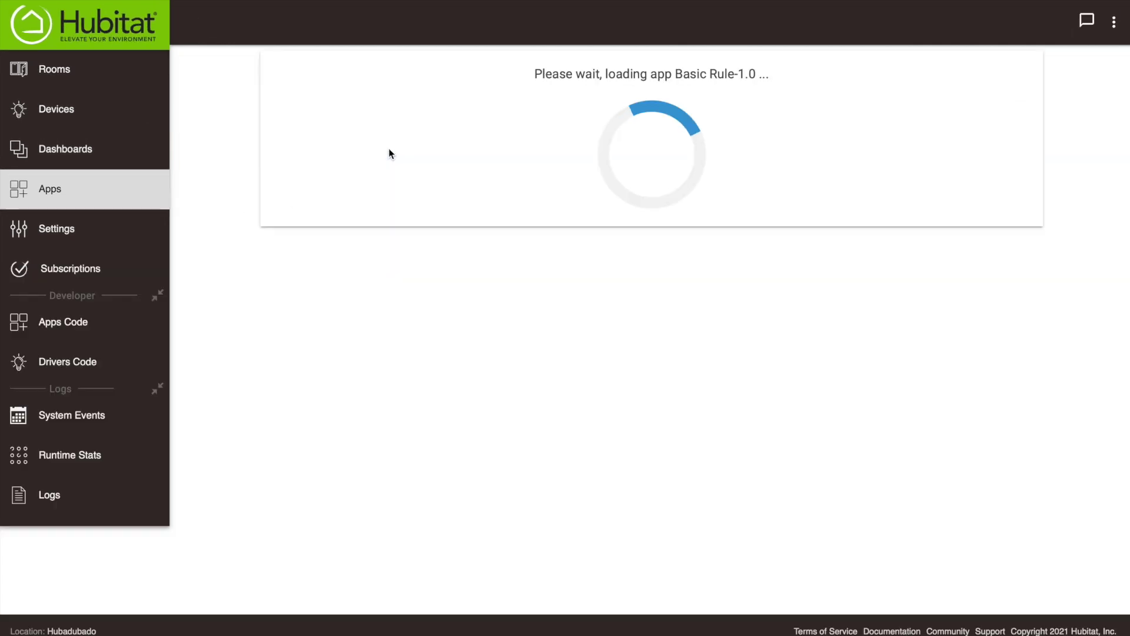
Trigger the rule when the kids' bathroom humidity sensor rises above 75
left_click(393, 199)
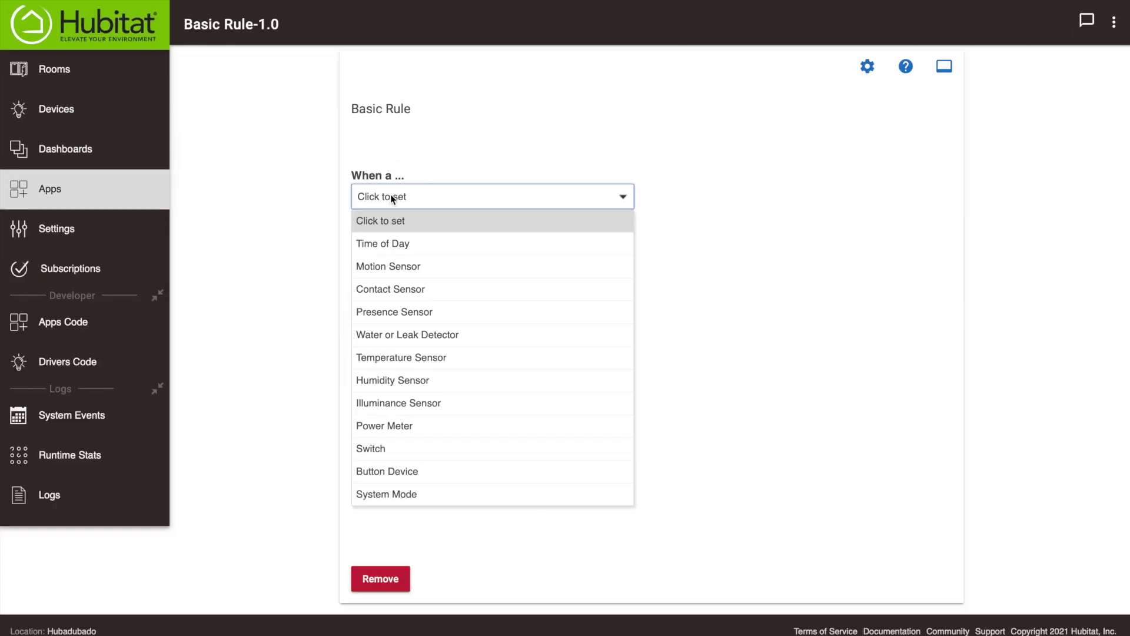
left_click(392, 378)
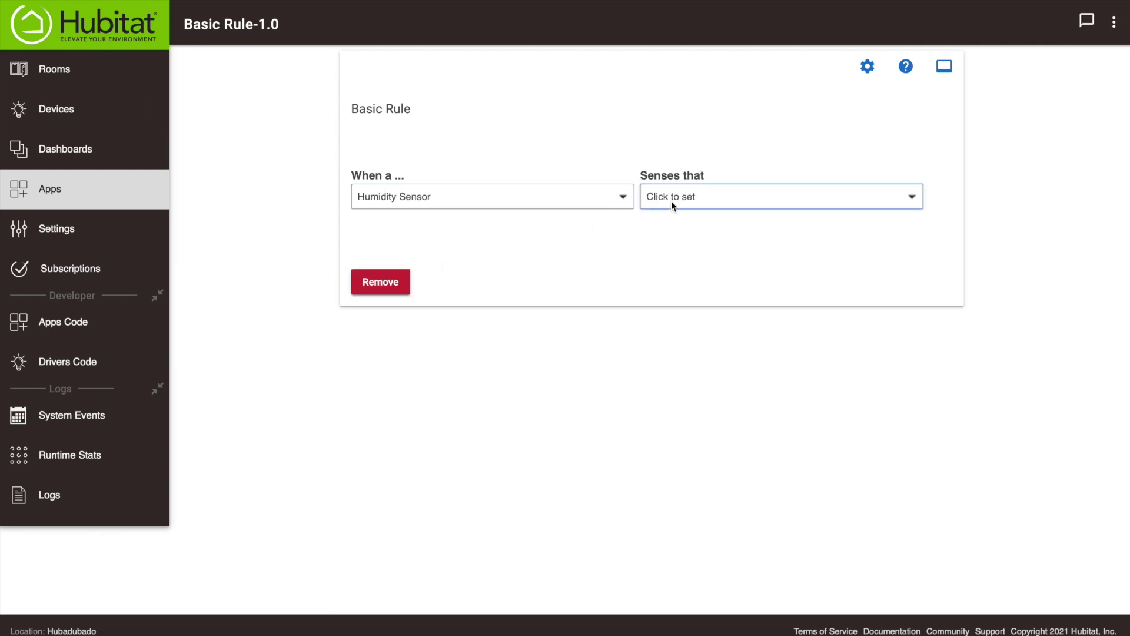
left_click(673, 204)
left_click(707, 242)
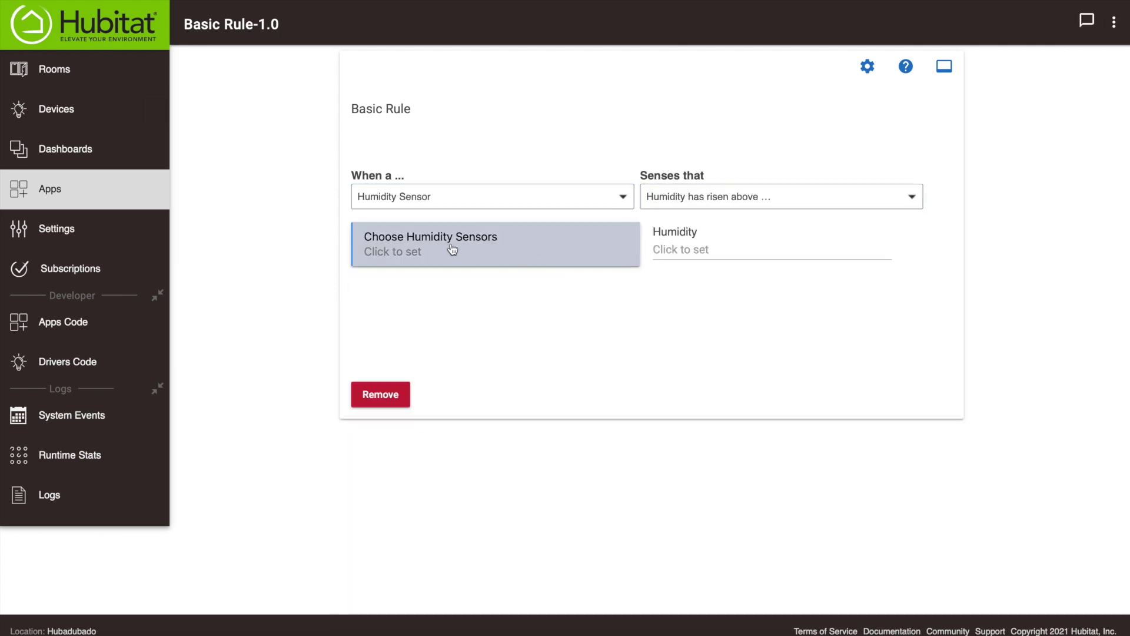
left_click(449, 250)
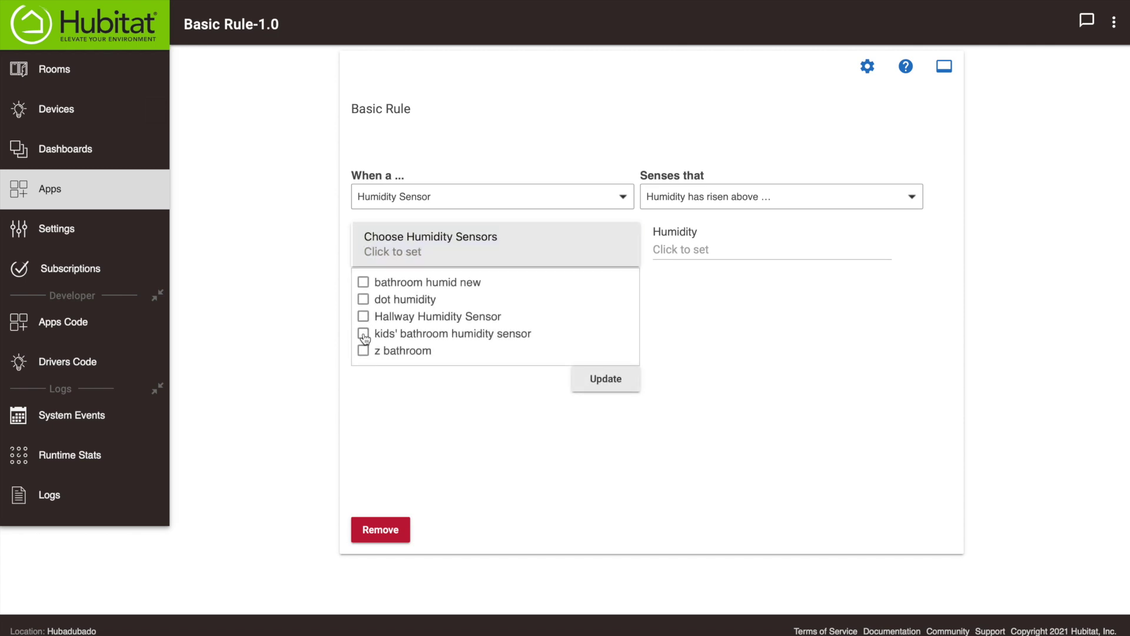
left_click(692, 248)
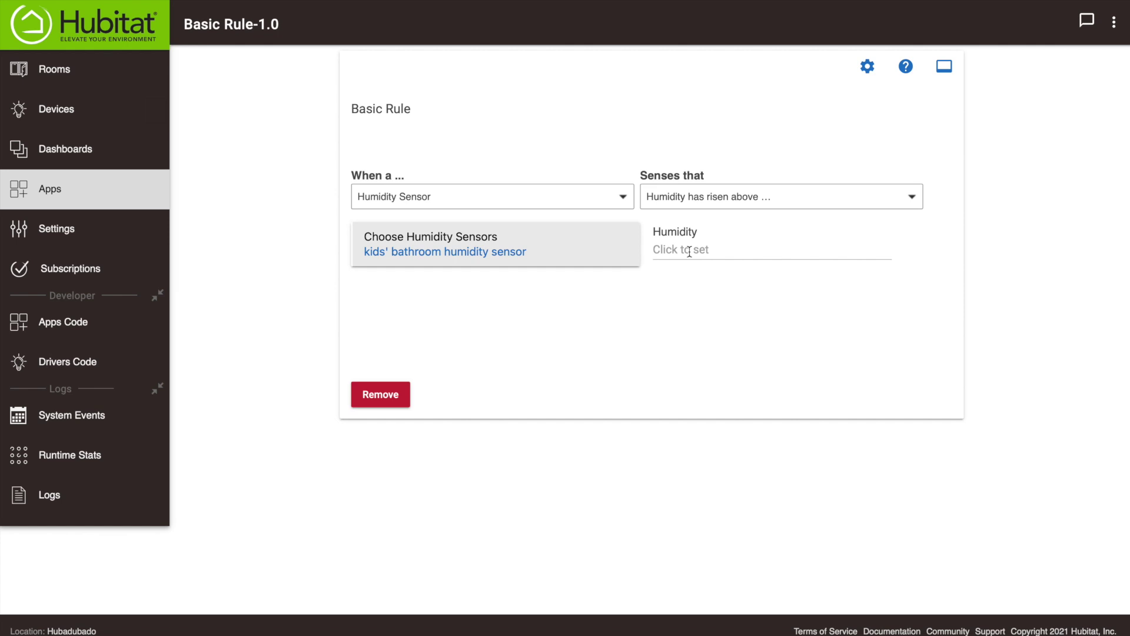
left_click(690, 251)
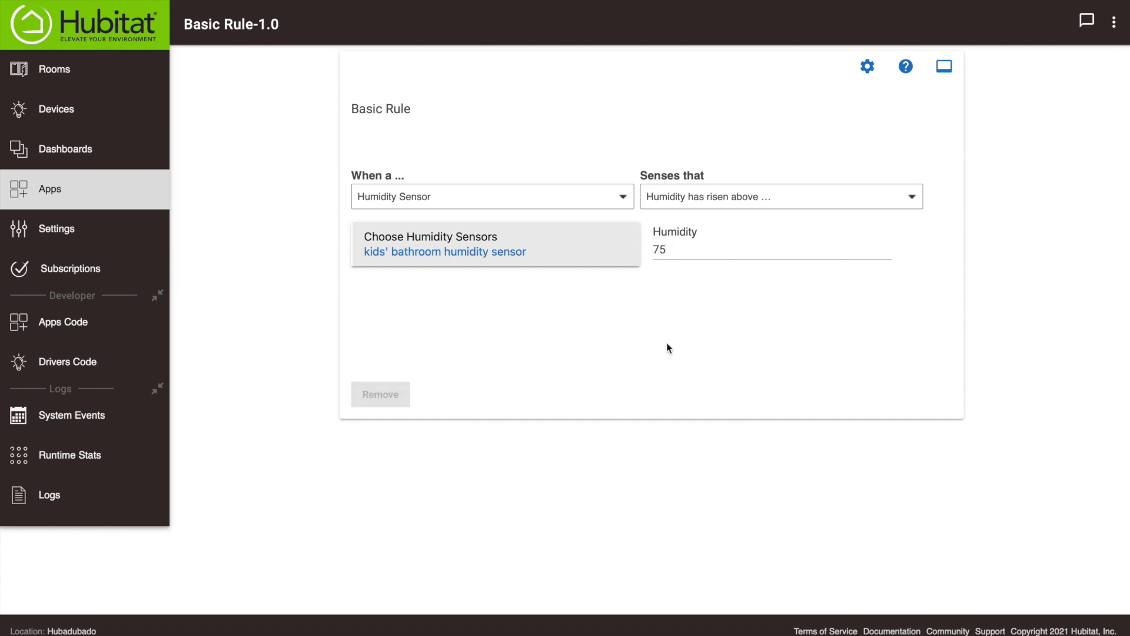
left_click(440, 338)
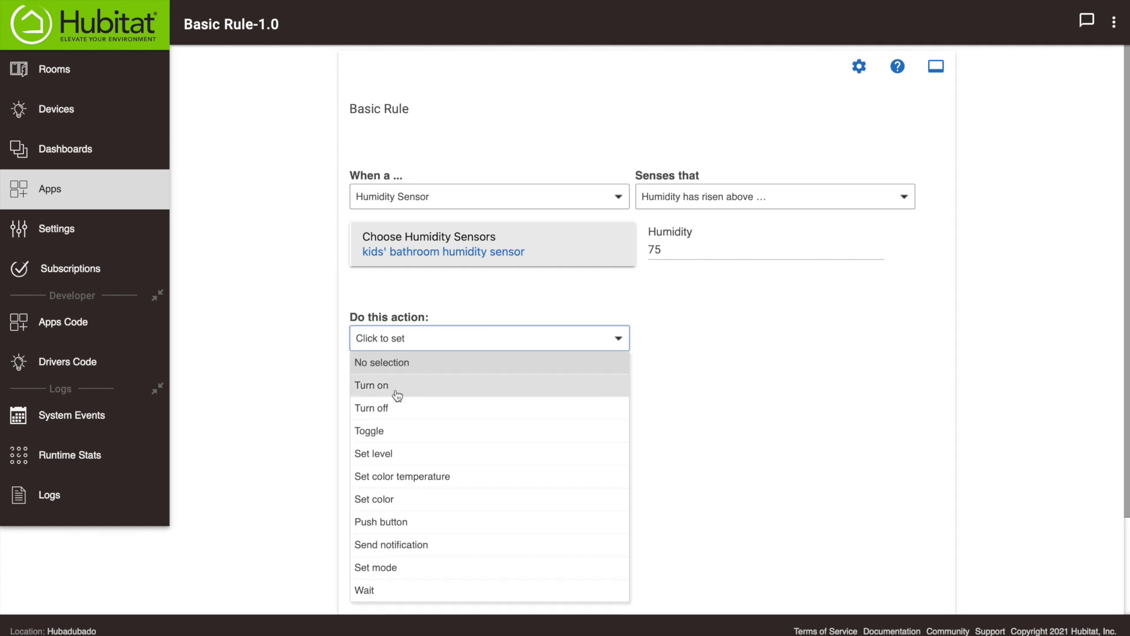
Make the first action turn on the Kids' bathroom fan
left_click(398, 390)
left_click(694, 330)
scroll(696, 440, "down", 1)
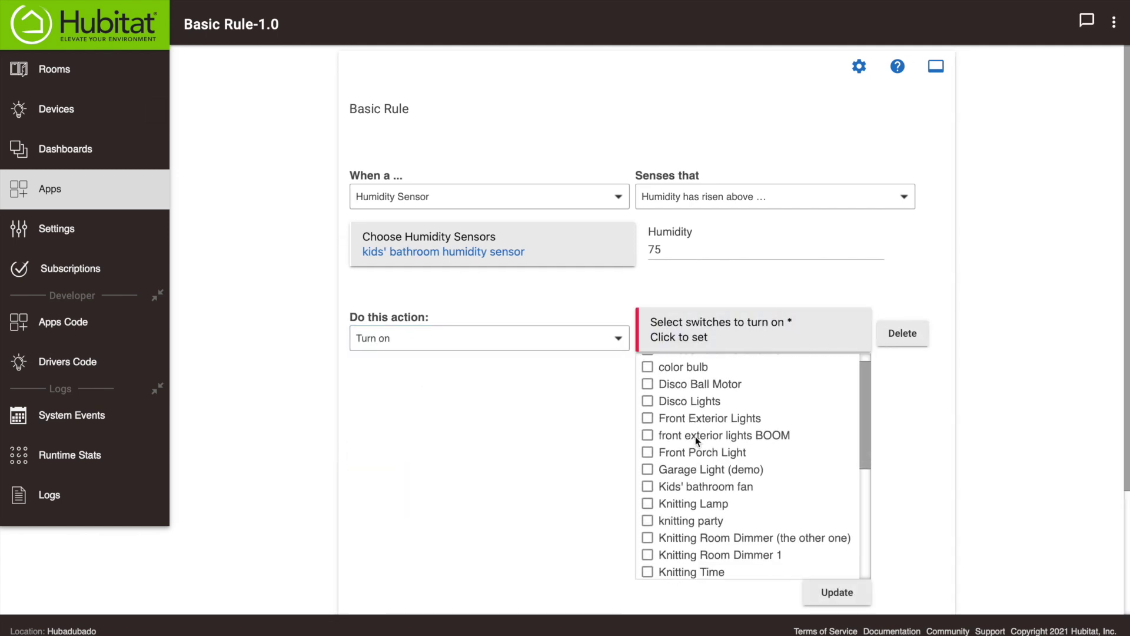
left_click(885, 529)
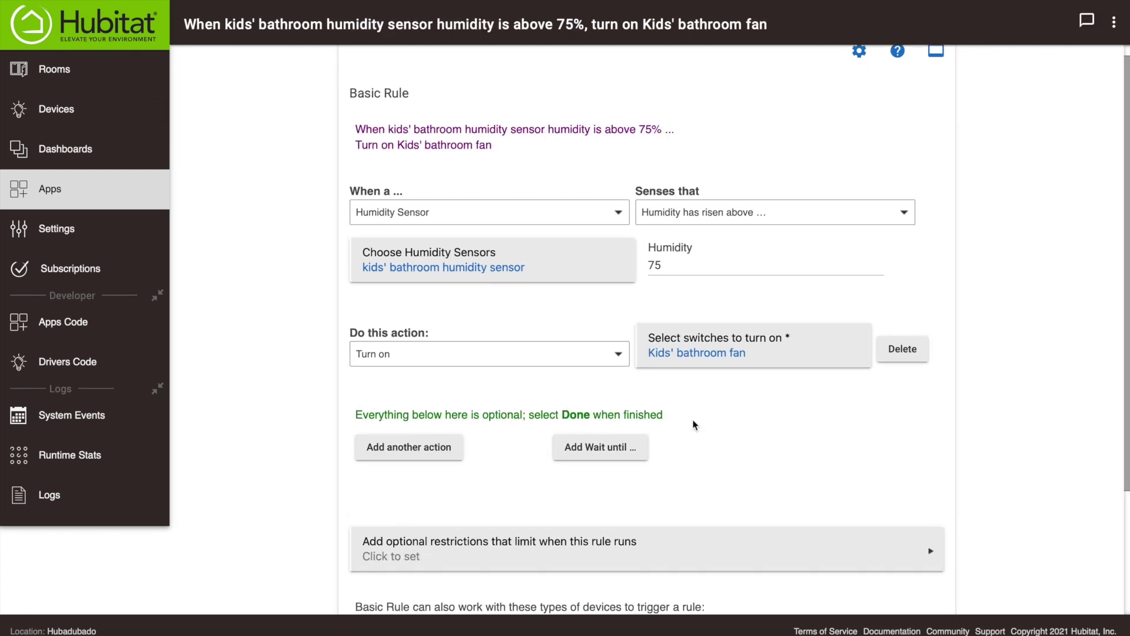
Add a wait until the kids' bathroom humidity sensor falls below 65
left_click(602, 448)
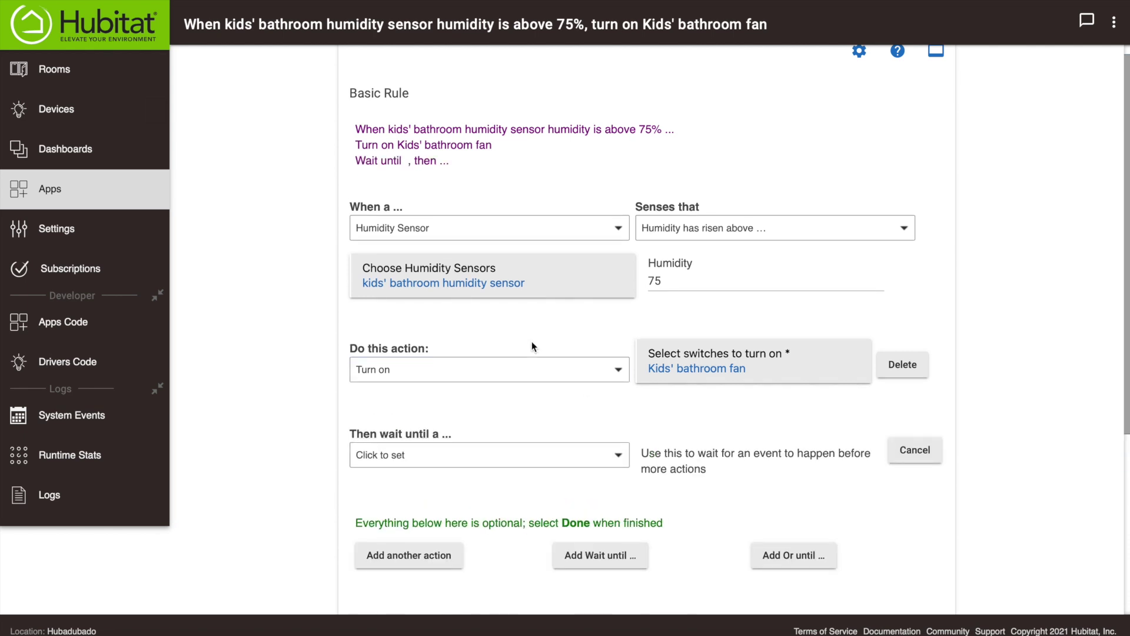
left_click(415, 453)
scroll(407, 499, "down", 1)
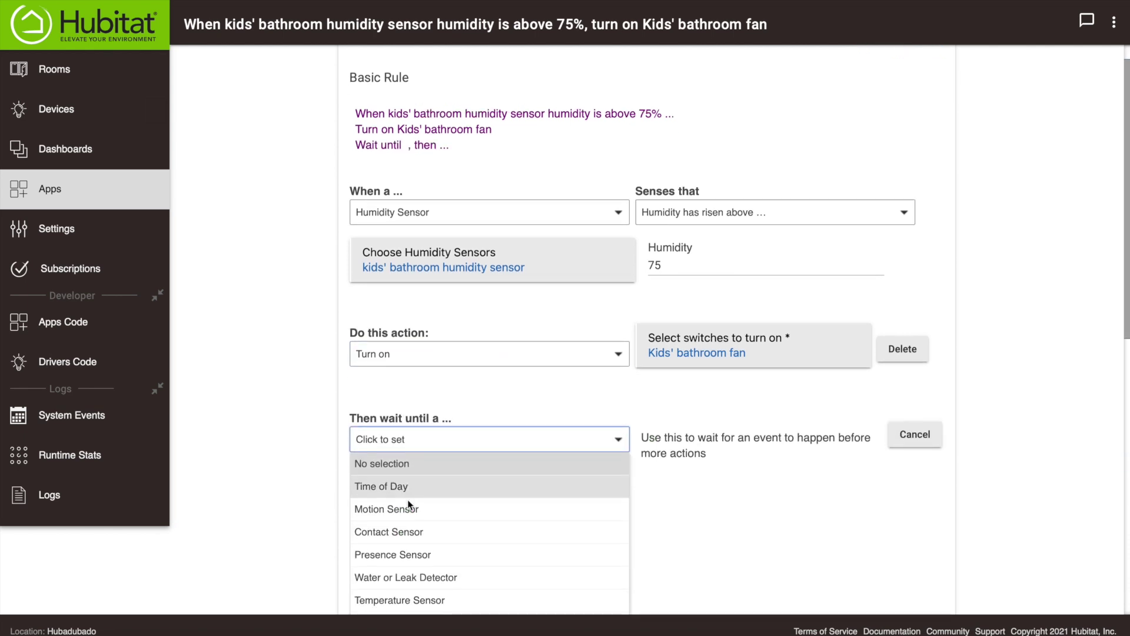
scroll(408, 499, "down", 1)
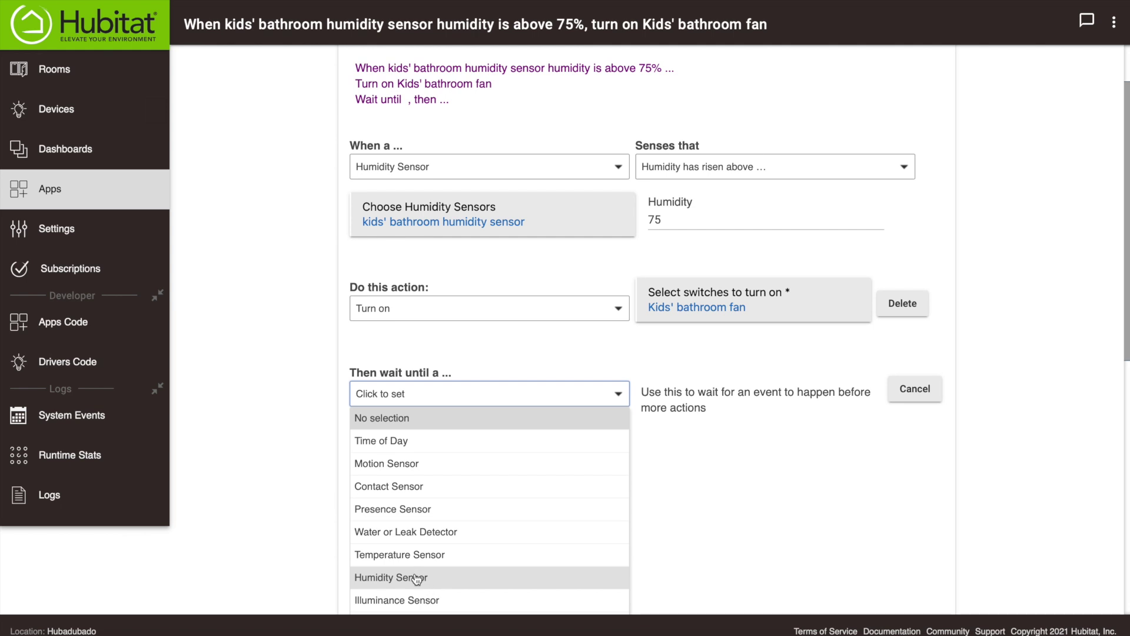
left_click(418, 577)
left_click(791, 396)
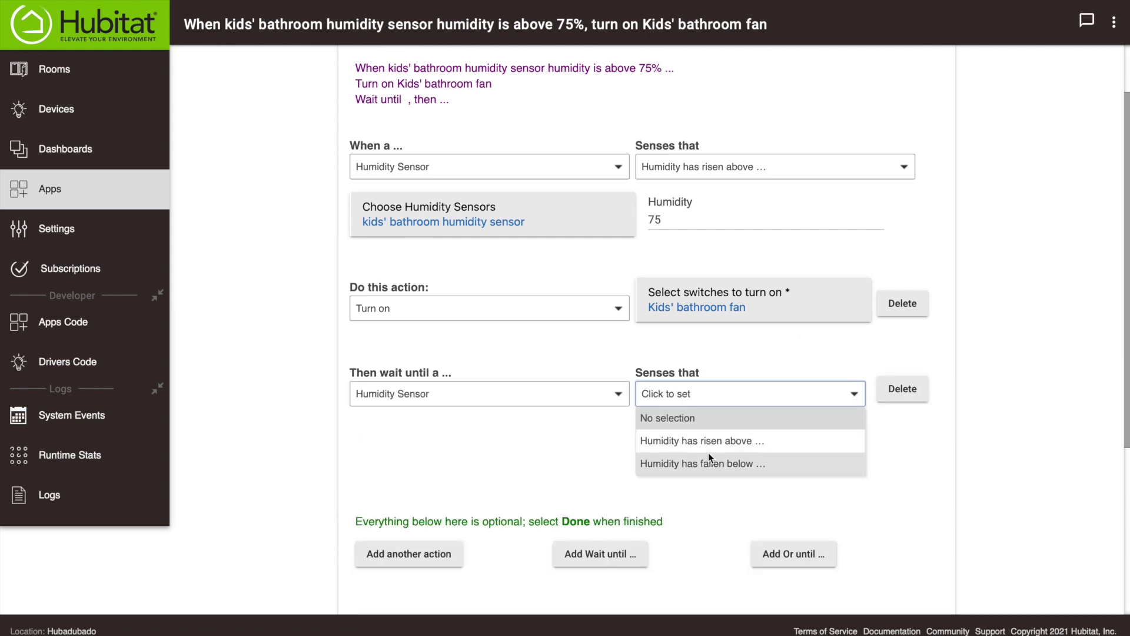
left_click(716, 462)
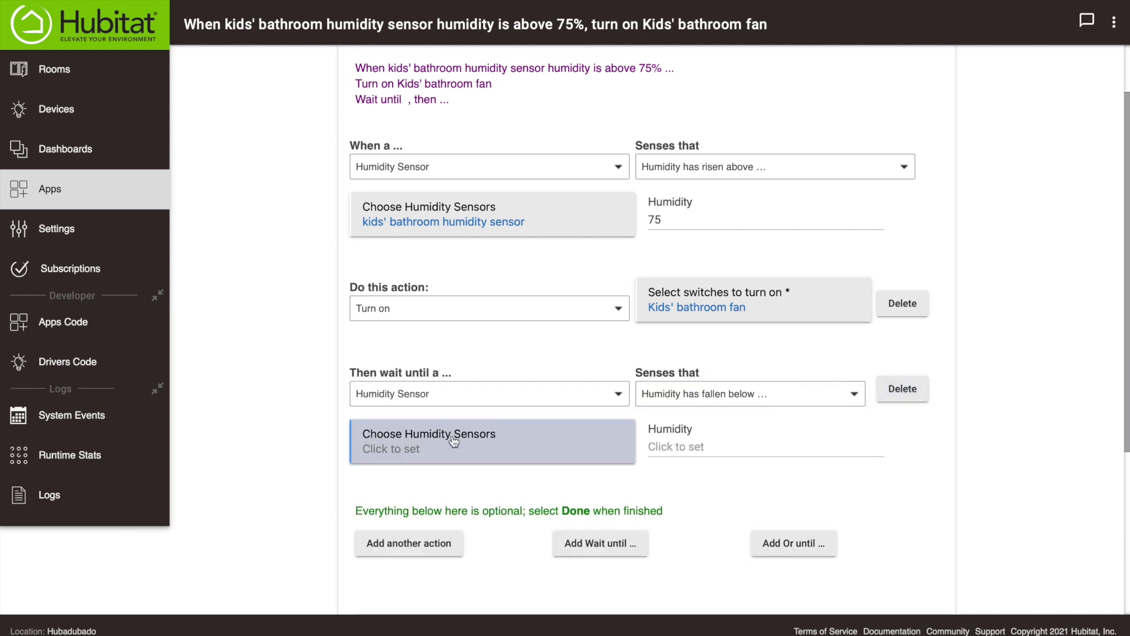
left_click(433, 448)
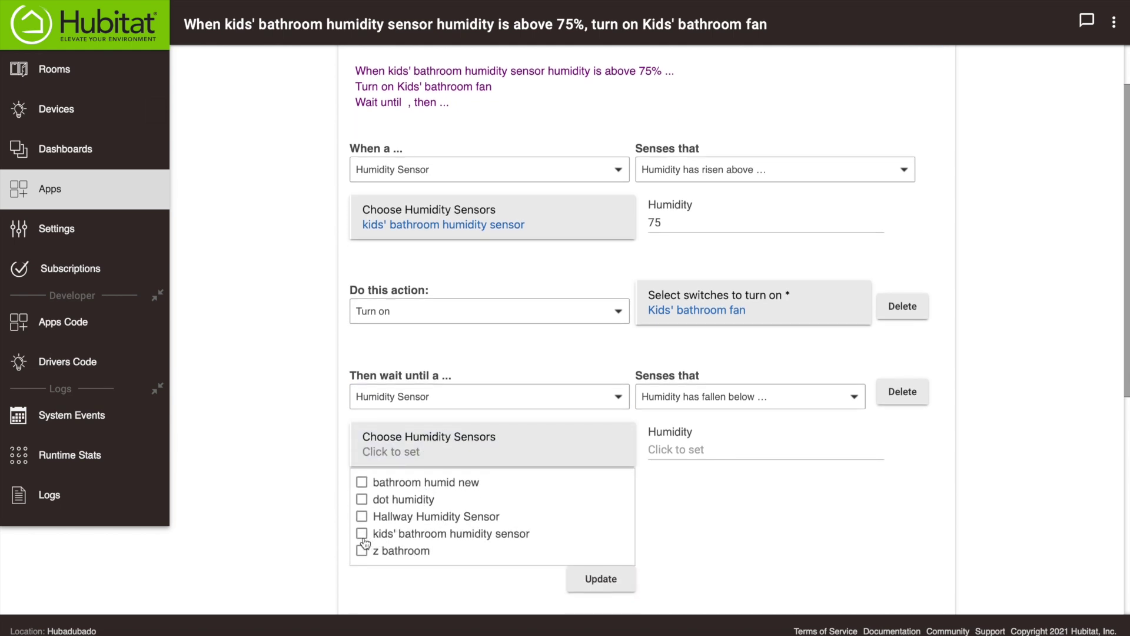
left_click(586, 577)
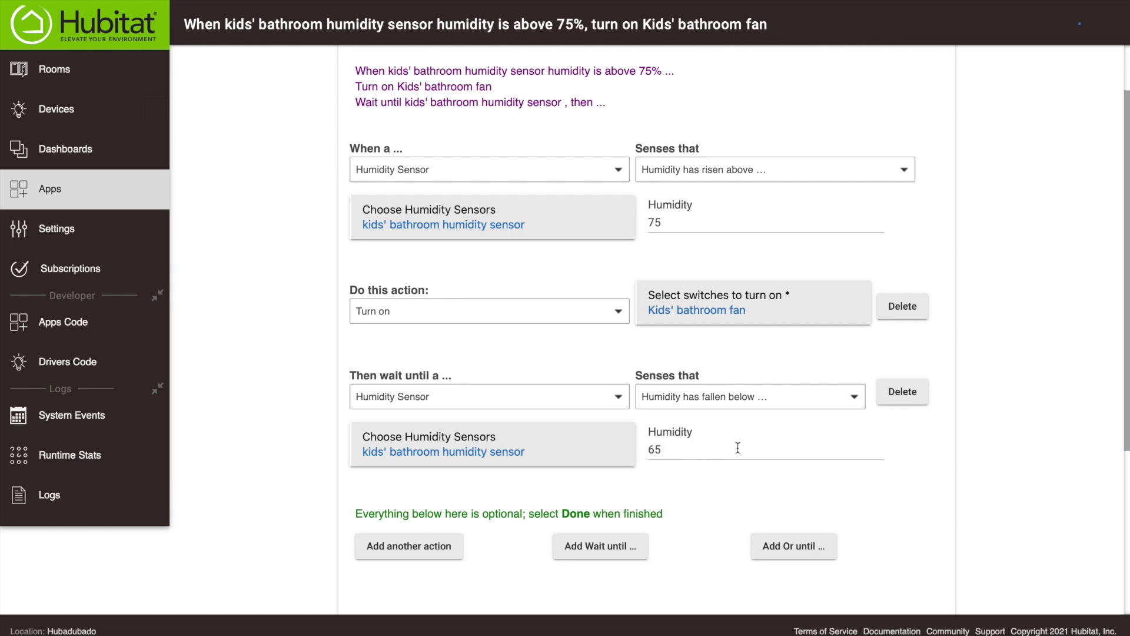
scroll(656, 493, "down", 1)
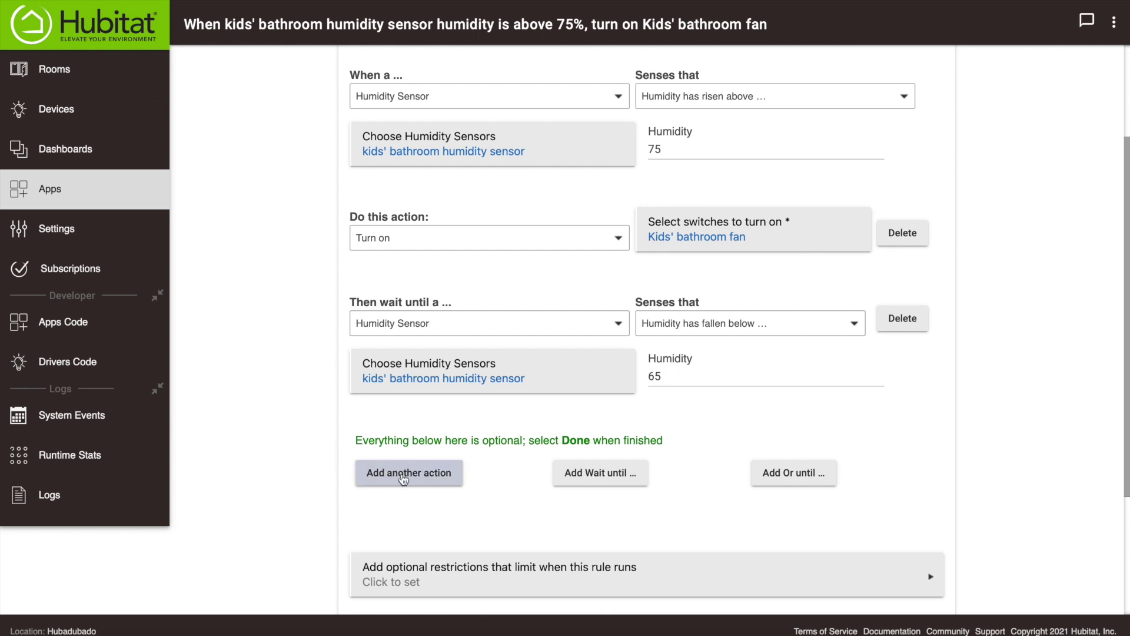
Add a final action turning off the Kids' bathroom fan, then scroll down the rule
left_click(422, 469)
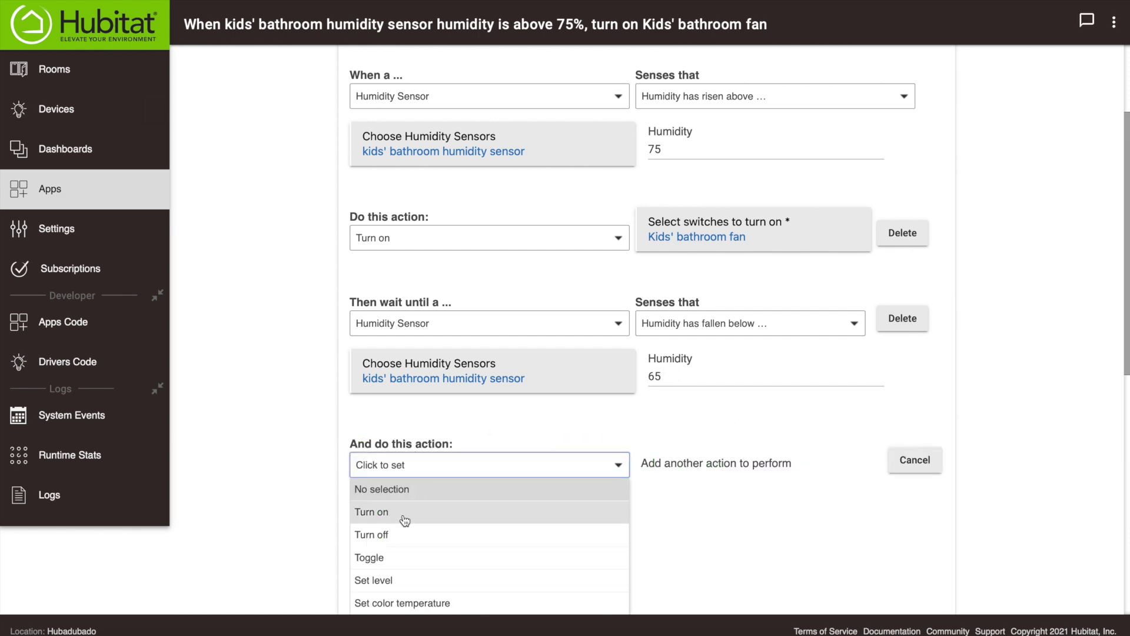
left_click(388, 536)
left_click(730, 471)
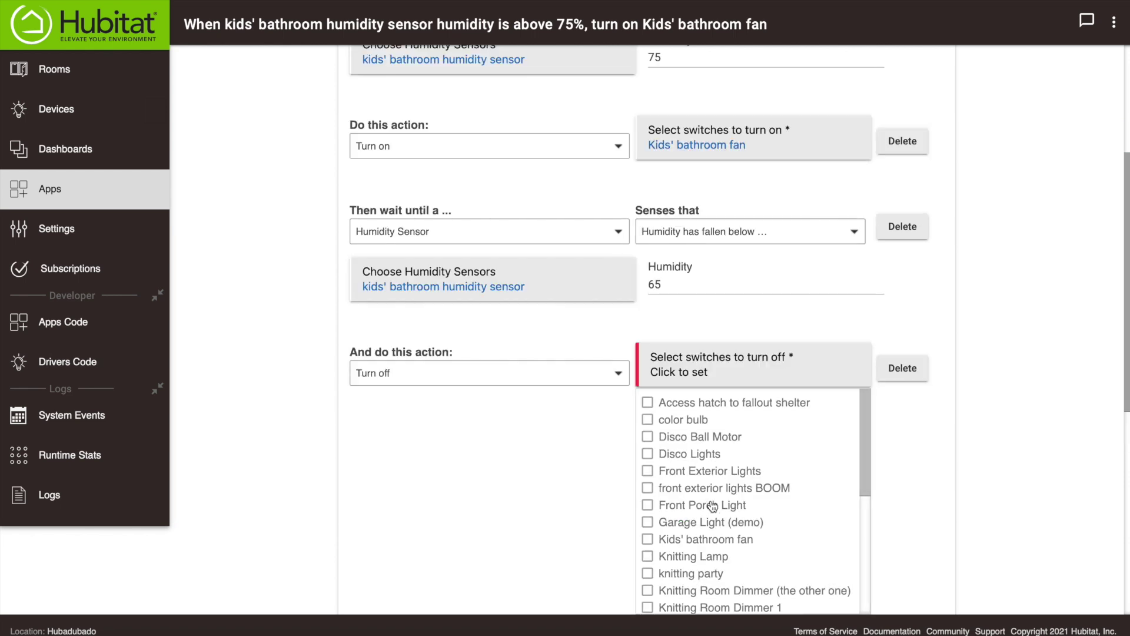
scroll(695, 495, "down", 3)
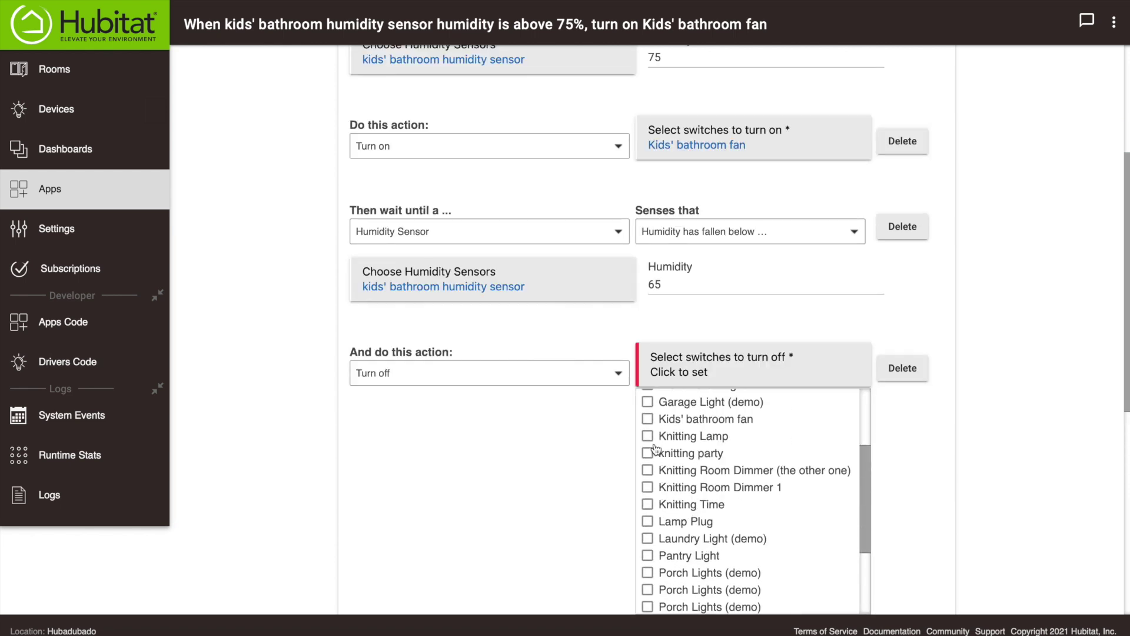
left_click(908, 439)
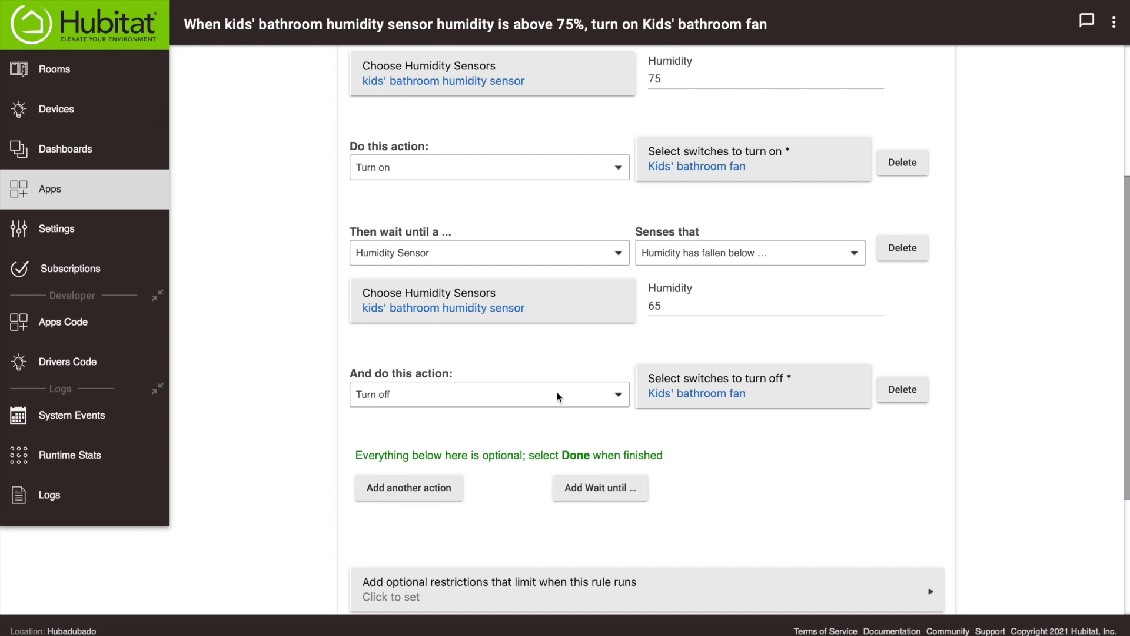
scroll(533, 370, "down", 5)
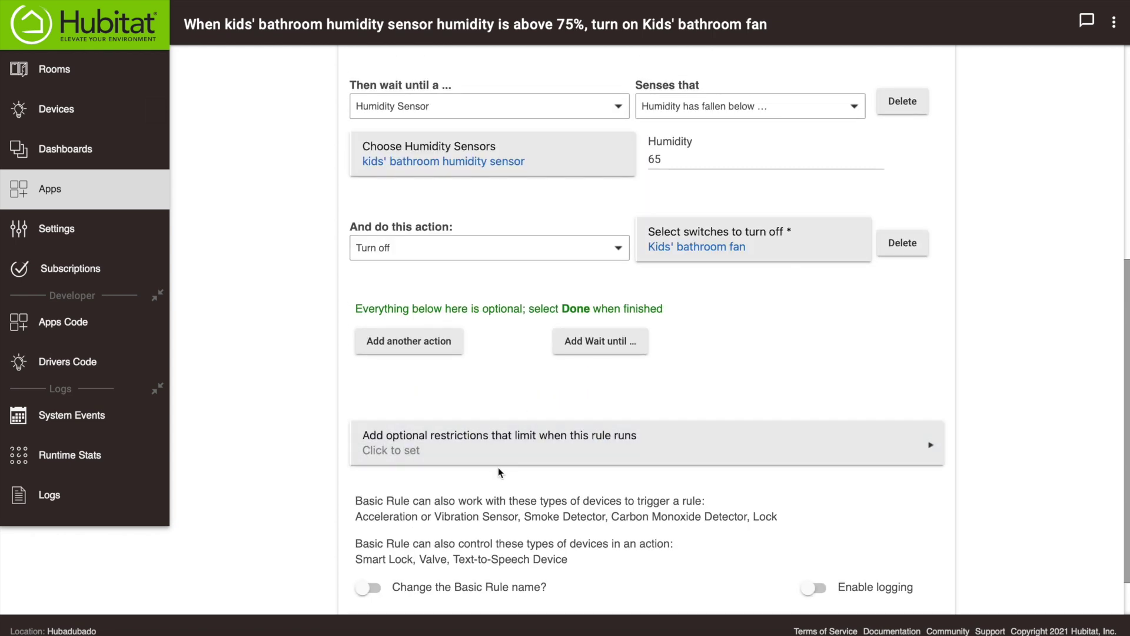
scroll(496, 468, "down", 2)
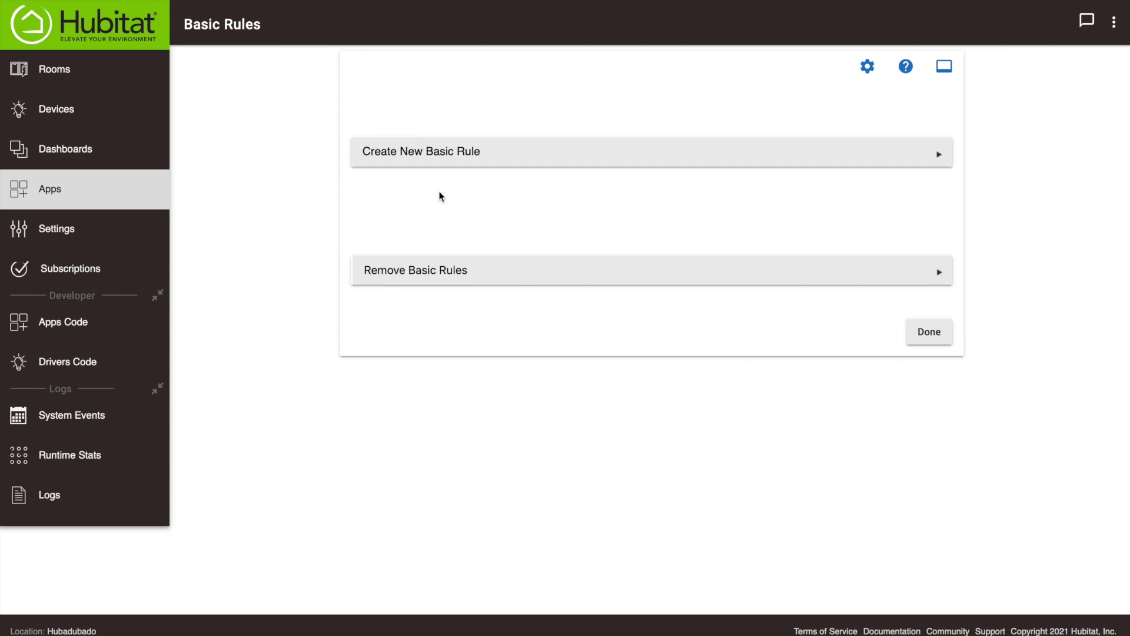
left_click(57, 187)
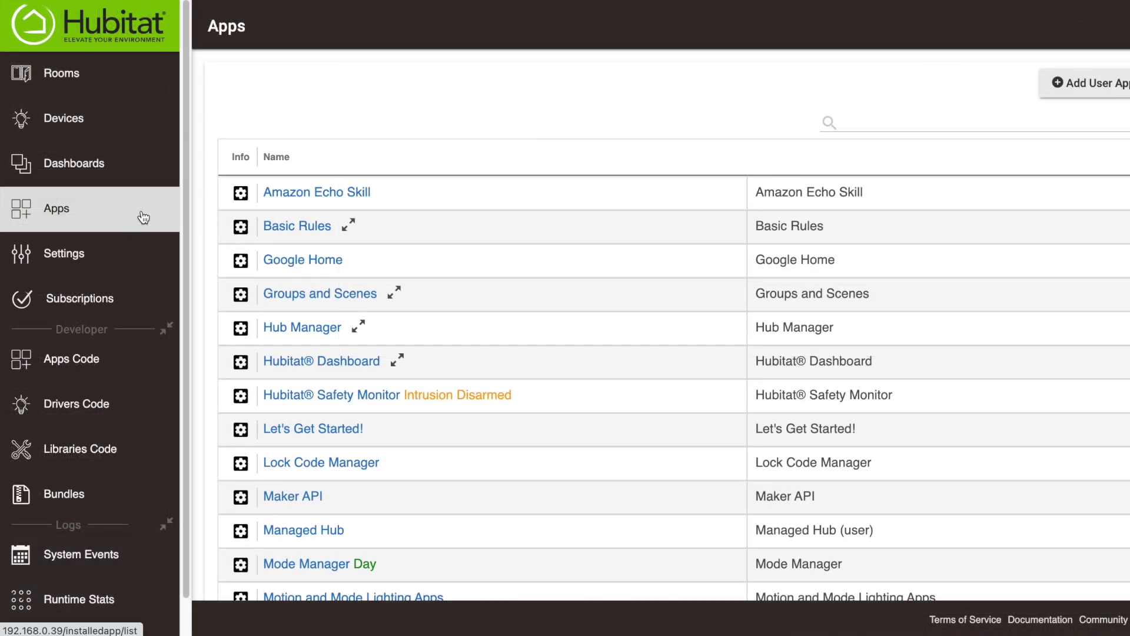
Start a new rule in the Rule Machine app
left_click(143, 217)
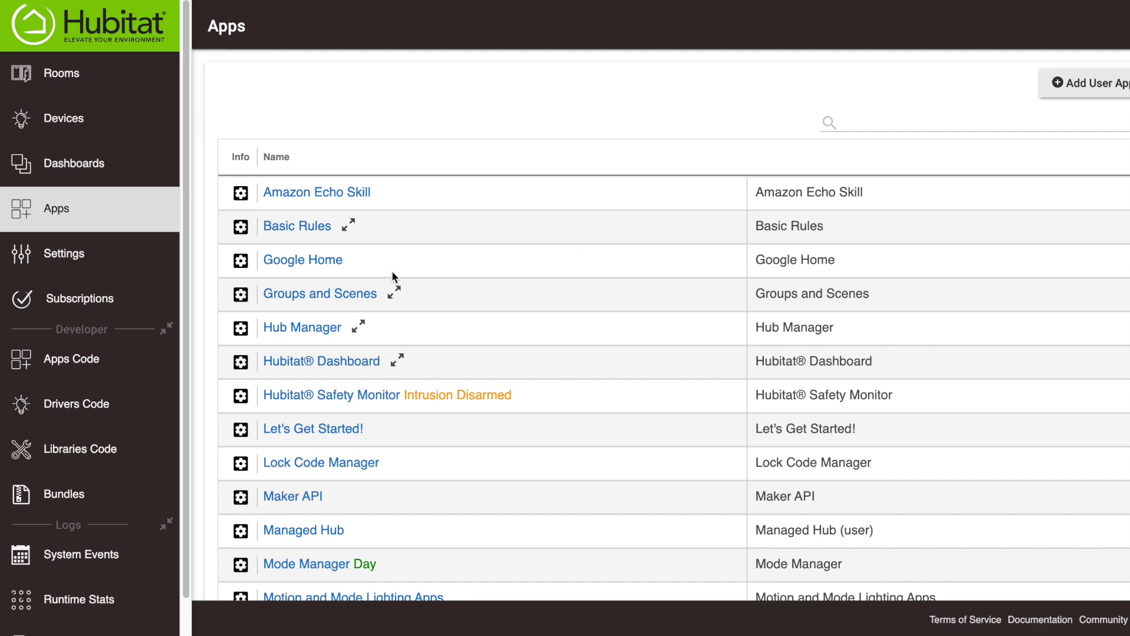
scroll(391, 277, "down", 6)
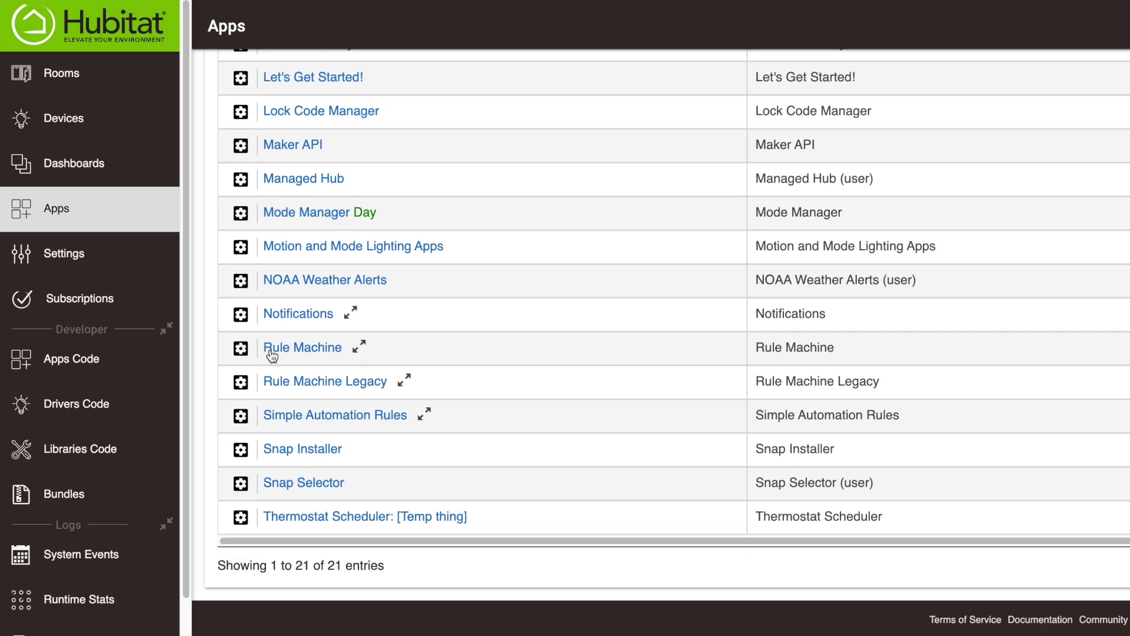
left_click(294, 350)
left_click(450, 177)
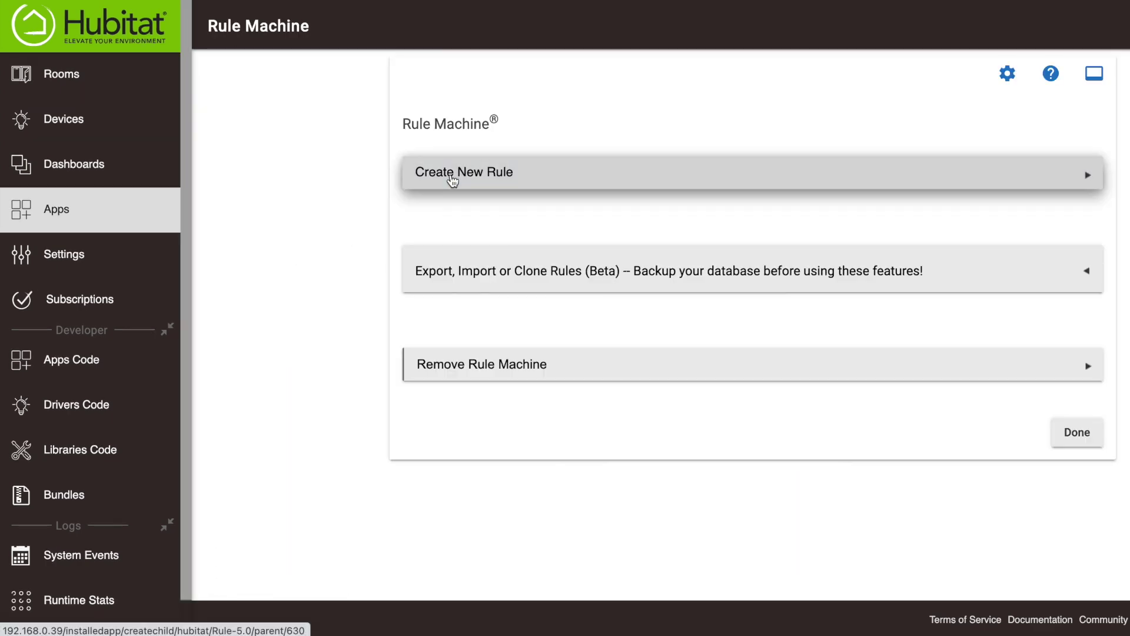
Name the rule 'kids bathroom humidty' and load its setup form
left_click(452, 182)
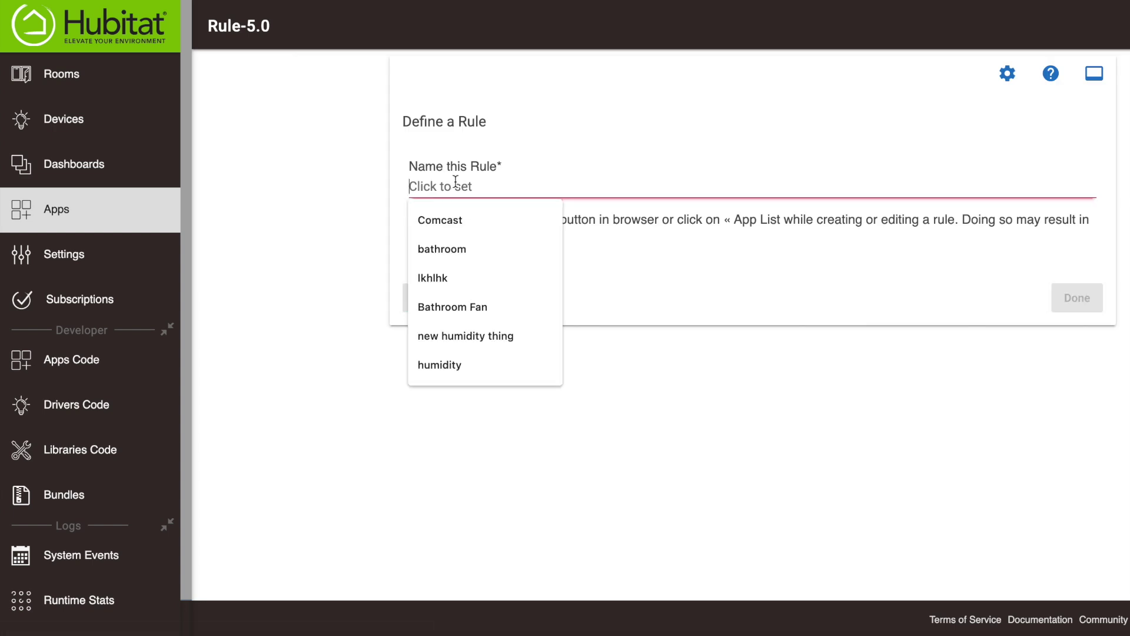
type("kids batho")
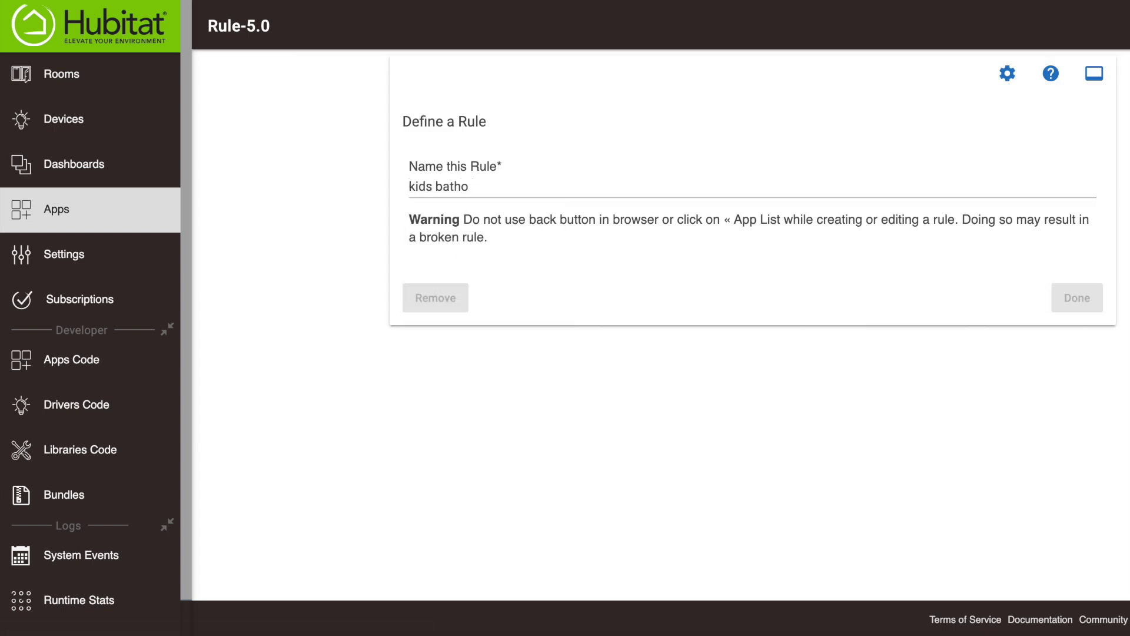
key("BackSpace")
type("room h")
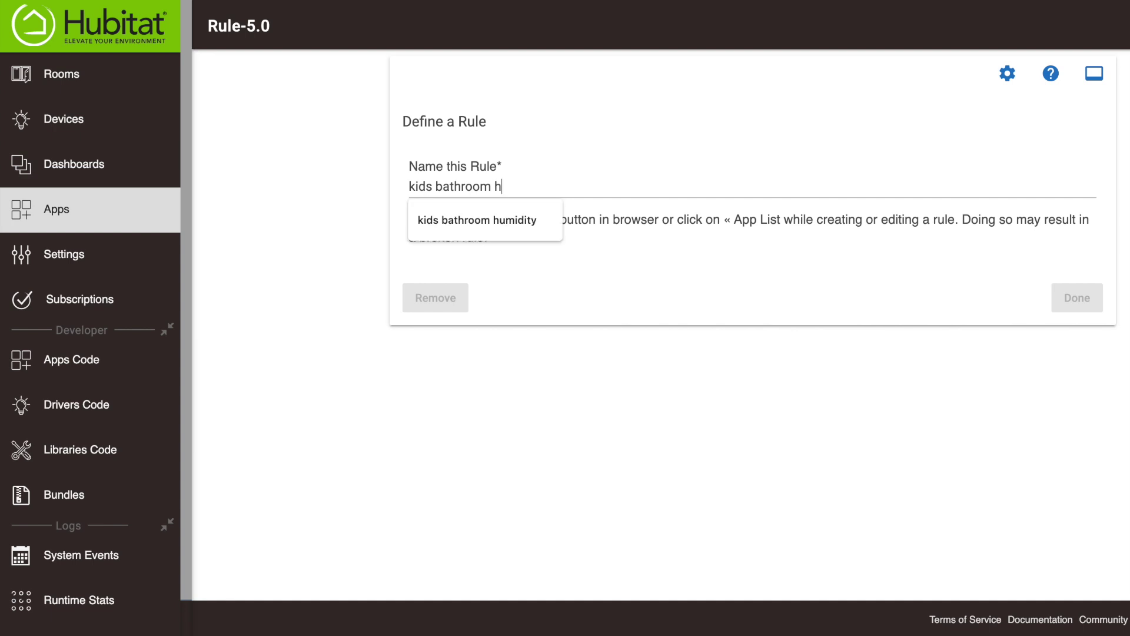
type("umidty")
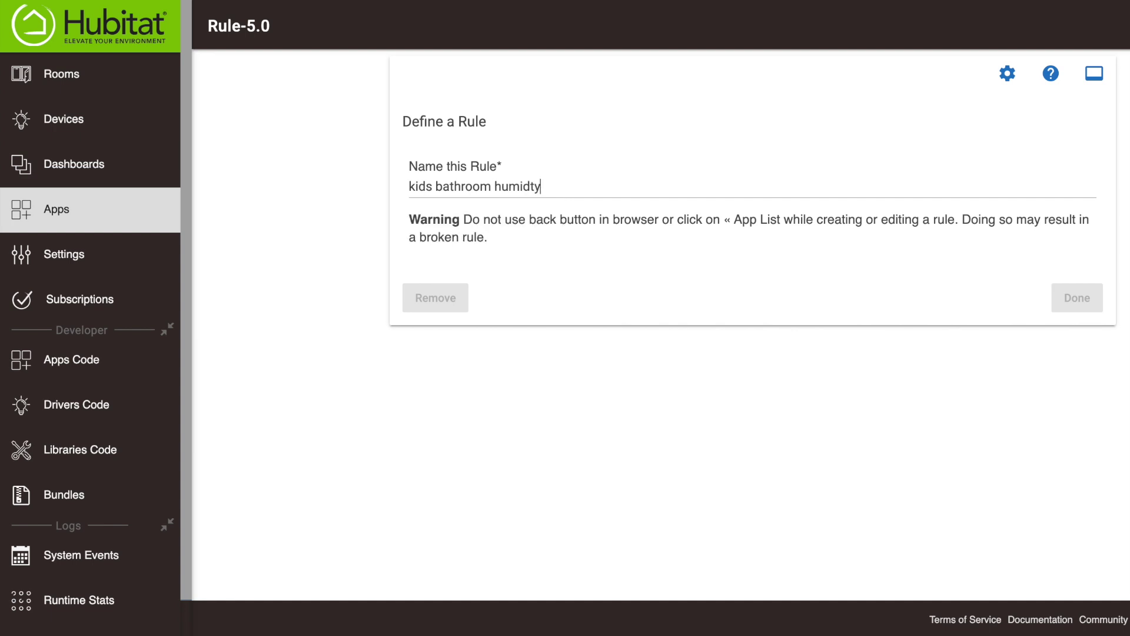
double_click(518, 186)
left_click(503, 143)
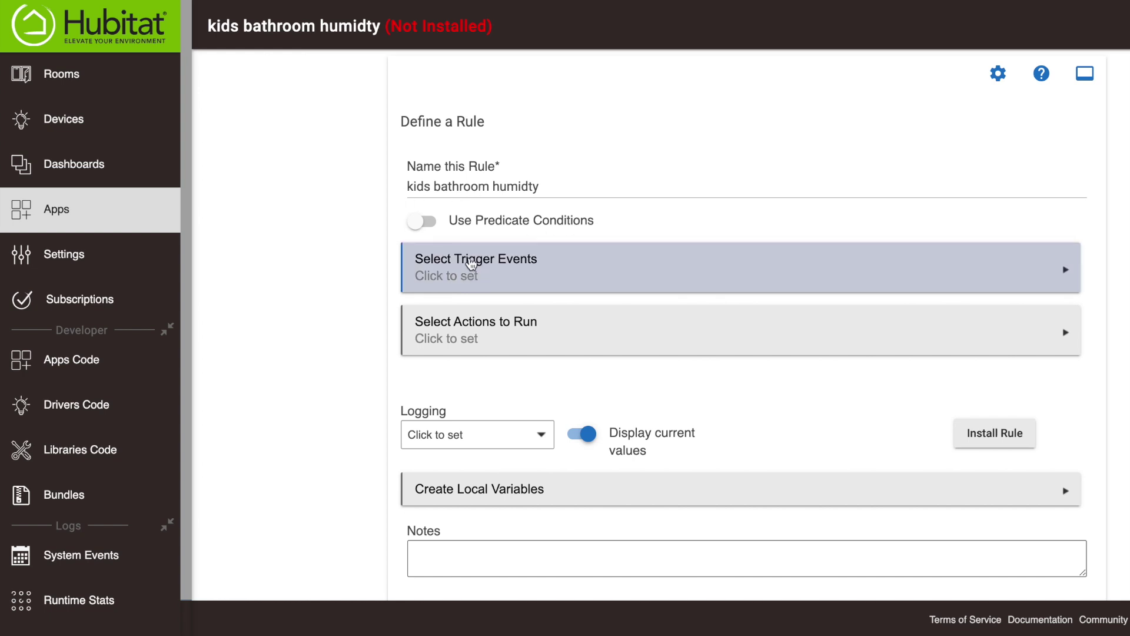
Add a Humidity trigger on the kids' bathroom sensor using the >= comparison
left_click(525, 267)
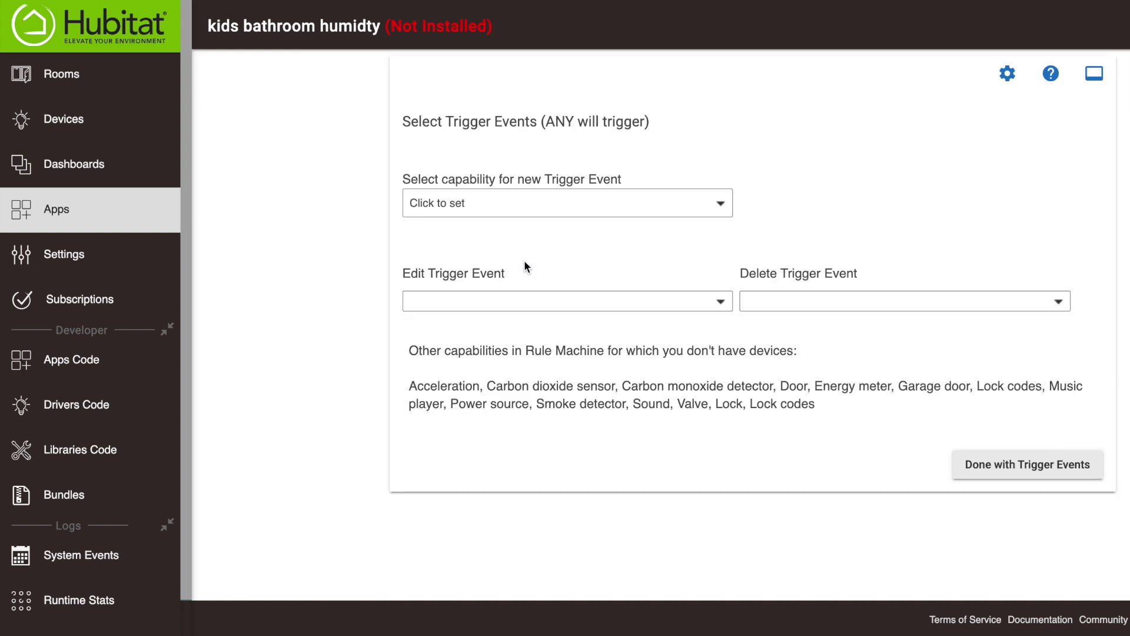
left_click(511, 202)
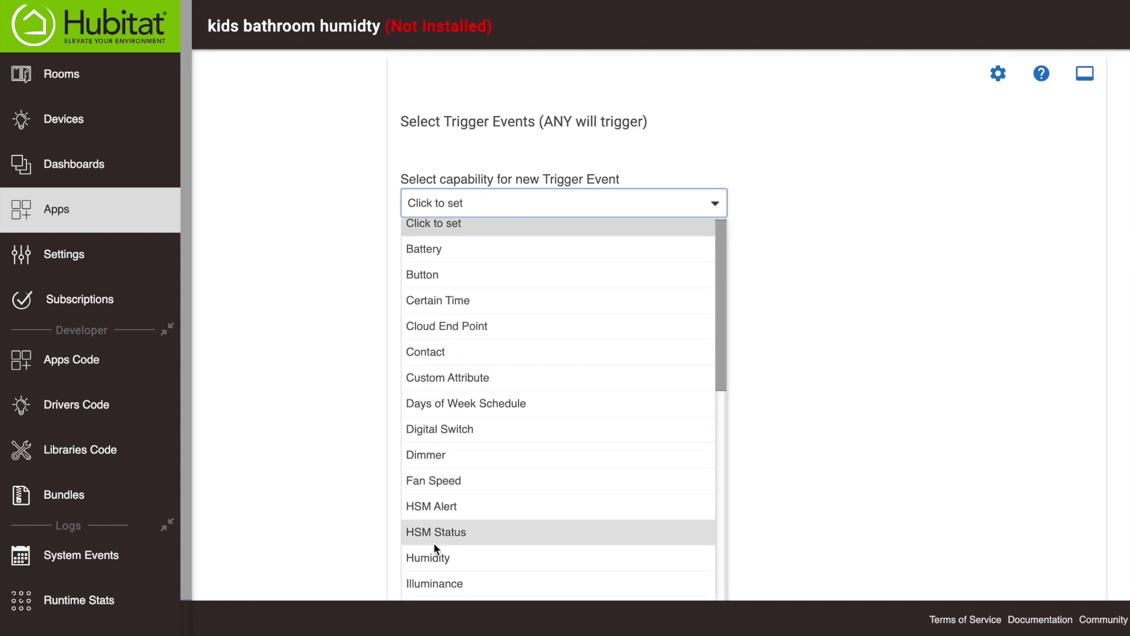
left_click(438, 557)
left_click(477, 249)
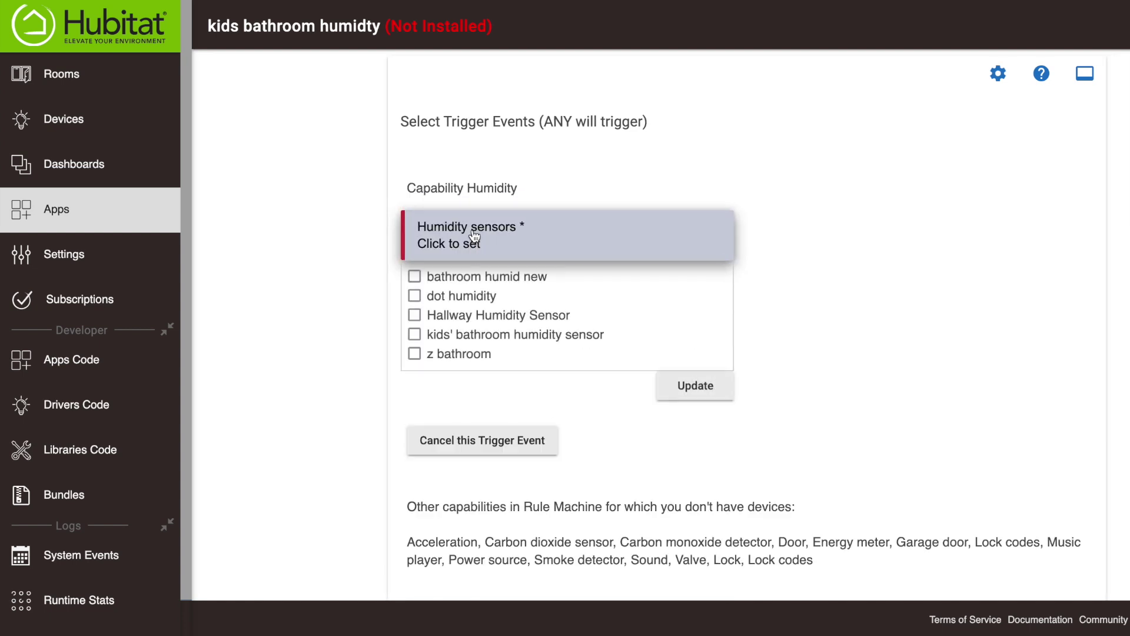
left_click(415, 335)
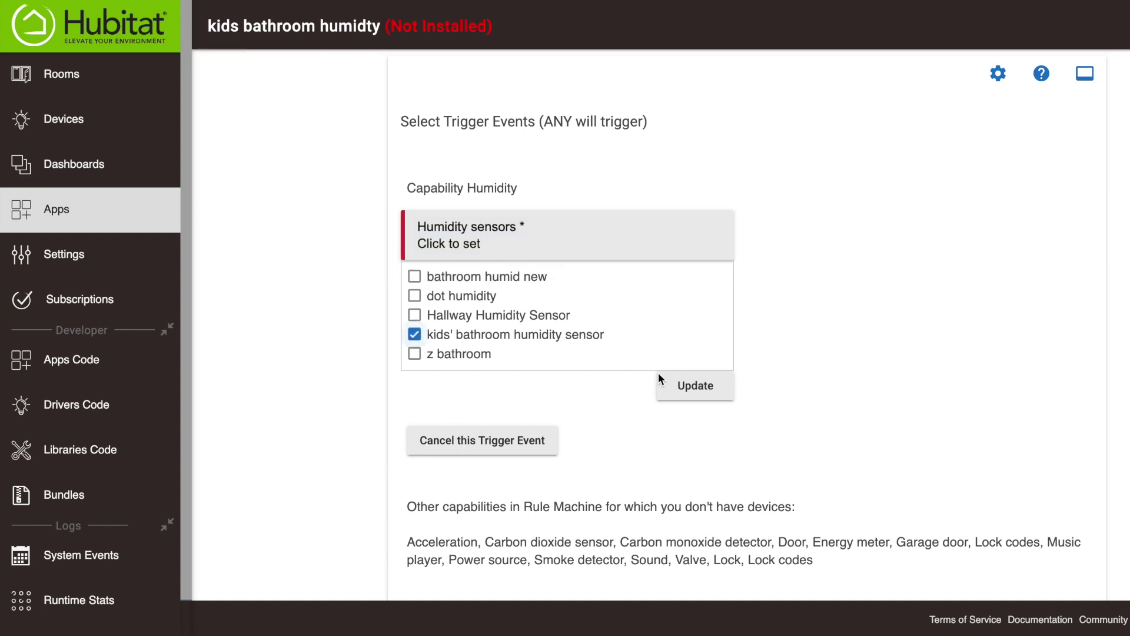
left_click(681, 383)
left_click(776, 263)
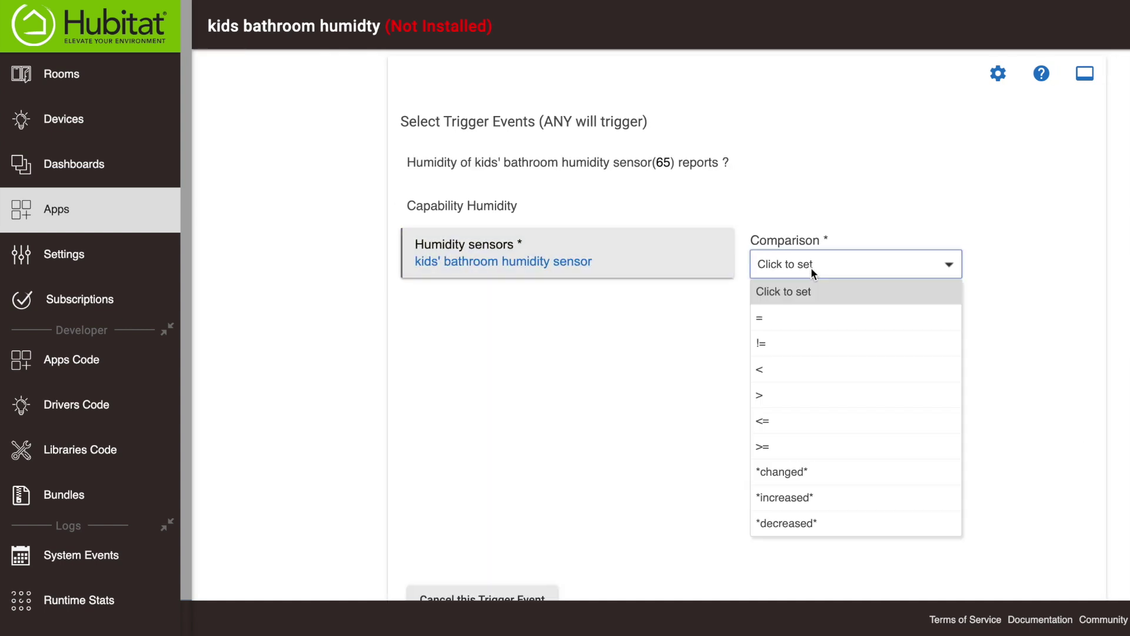
left_click(782, 447)
Make the trigger relative to the Hallway Humidity Sensor with an offset of 20
left_click(422, 328)
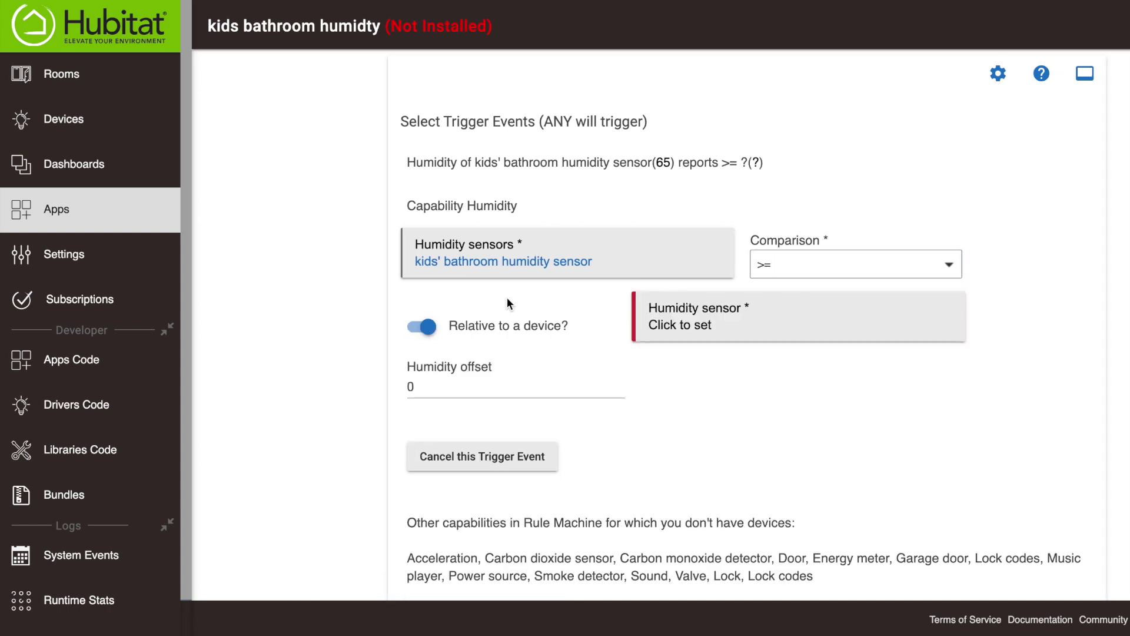
left_click(704, 328)
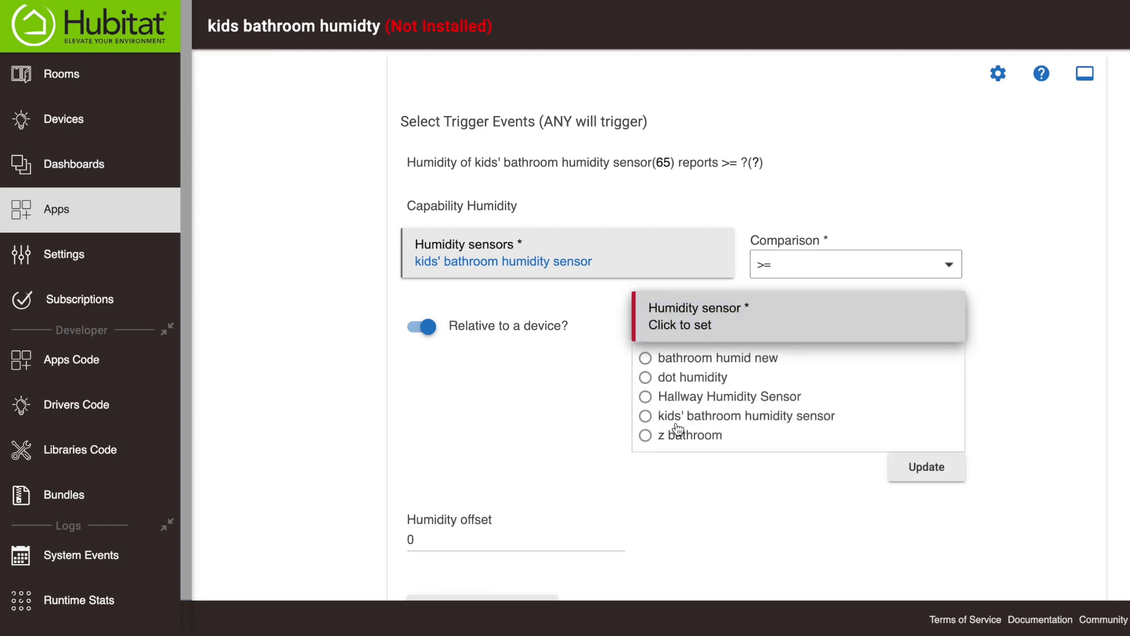
left_click(647, 399)
left_click(913, 465)
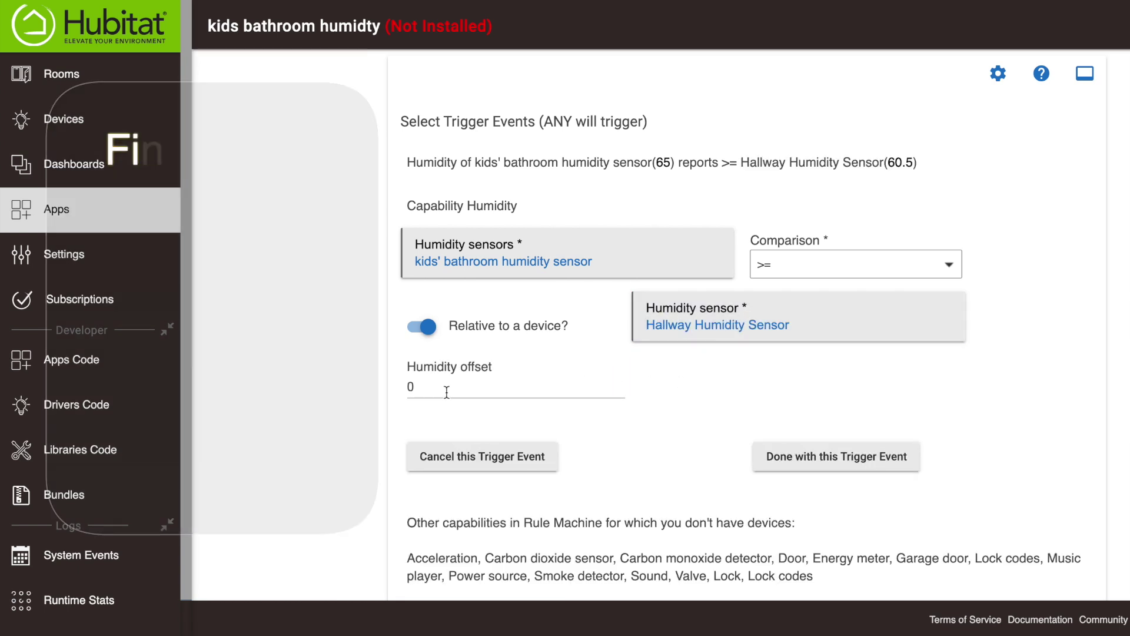
type("20")
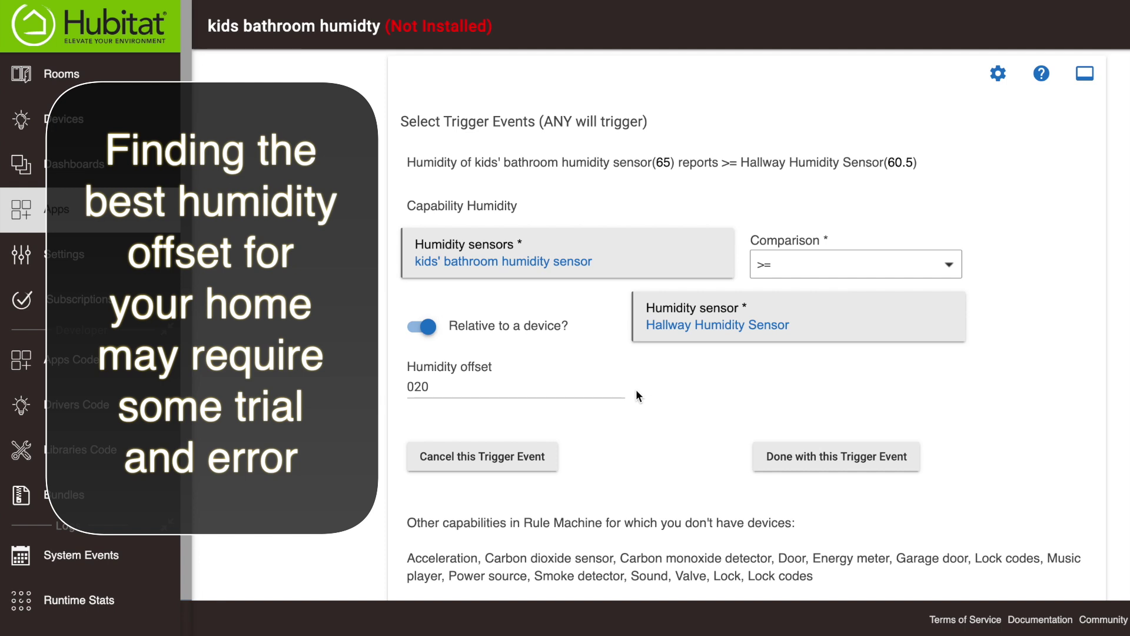
left_click(652, 396)
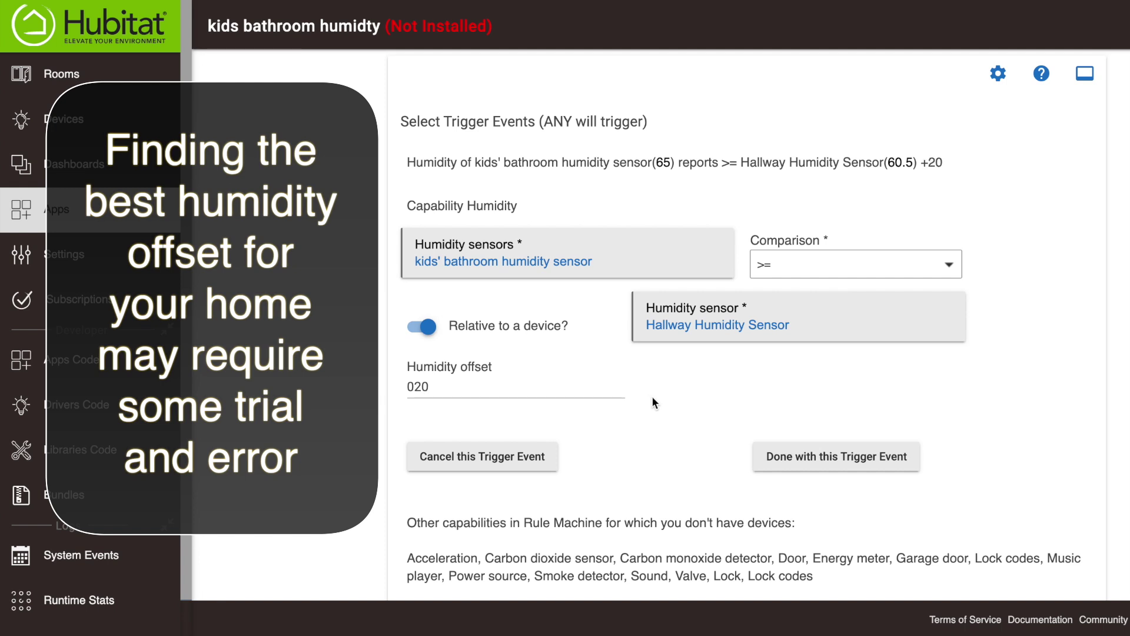
left_click(813, 458)
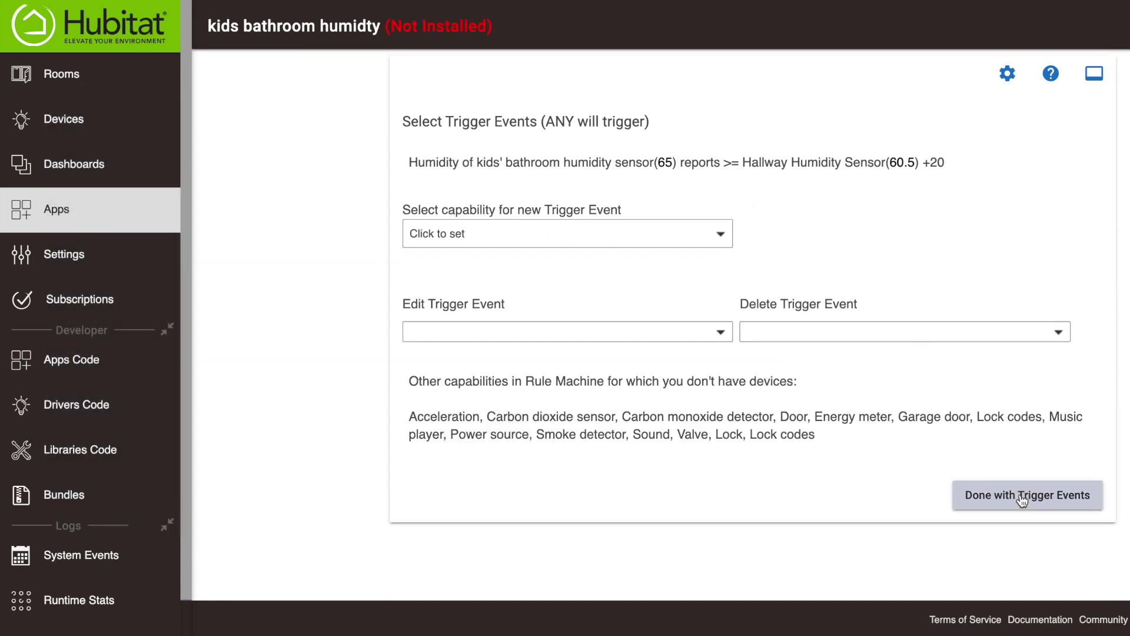
left_click(1023, 500)
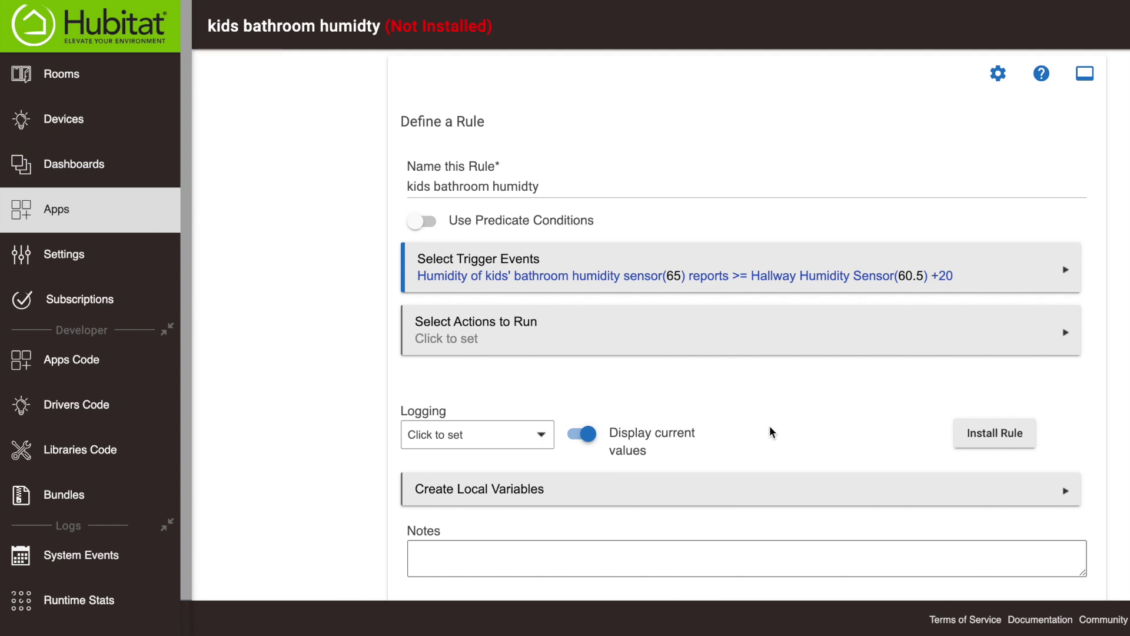
Add a first action that turns on the Kids' bathroom fan
left_click(638, 327)
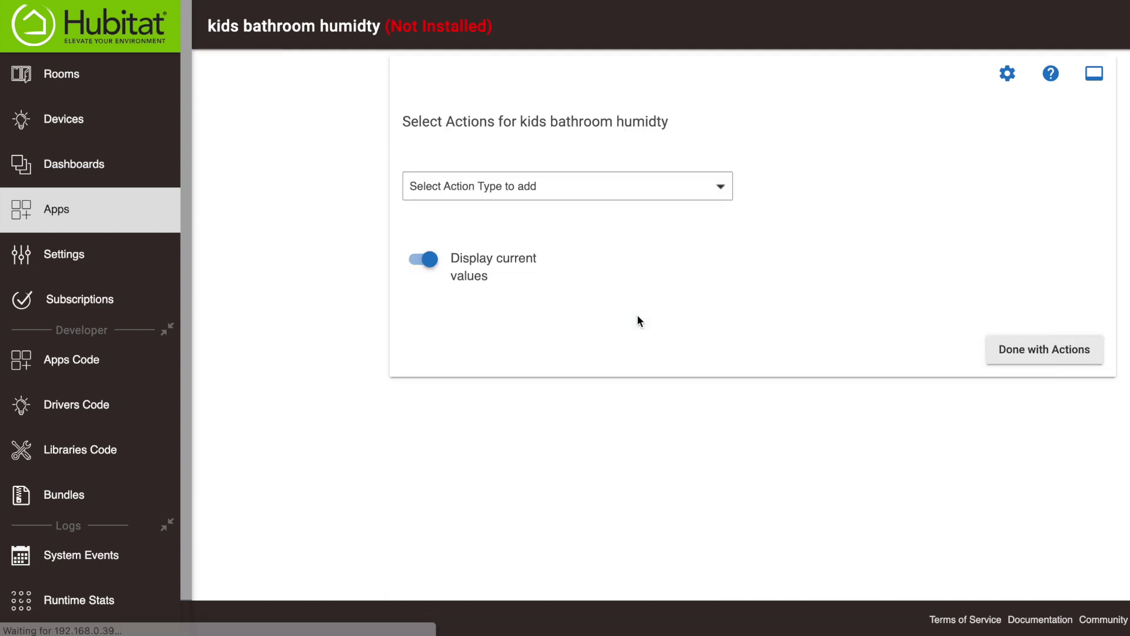
left_click(514, 186)
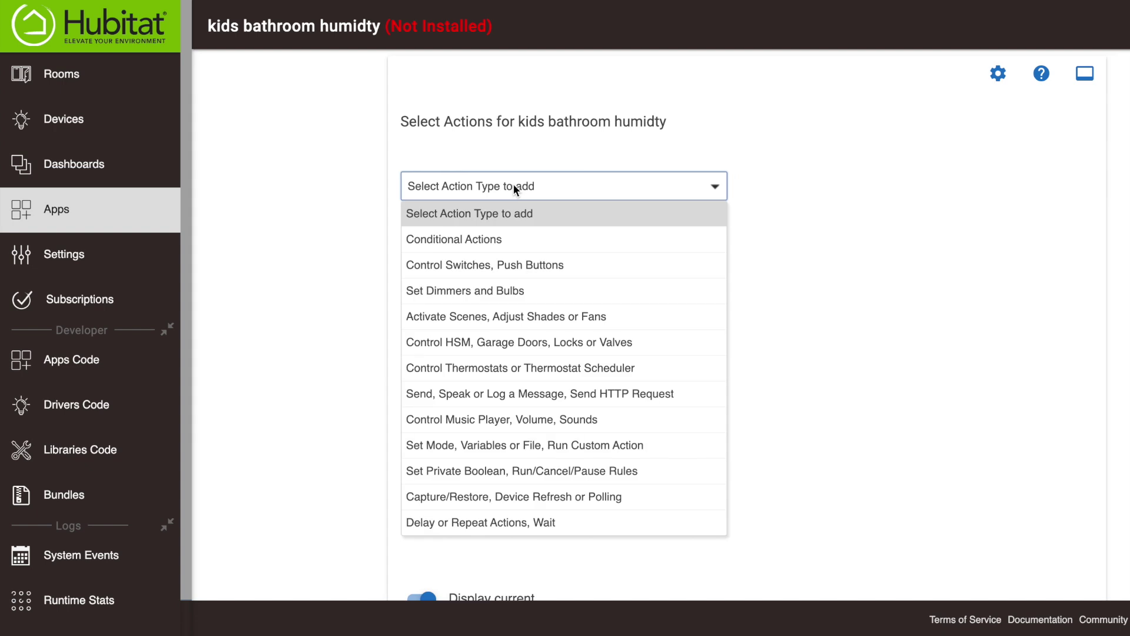
left_click(495, 270)
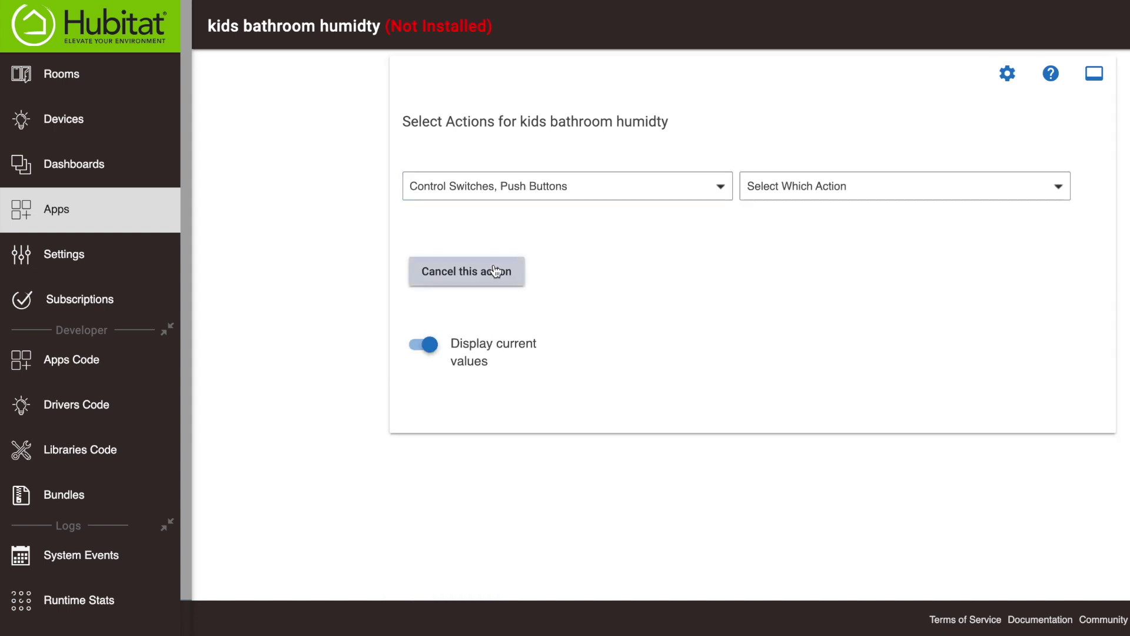
left_click(834, 195)
left_click(778, 239)
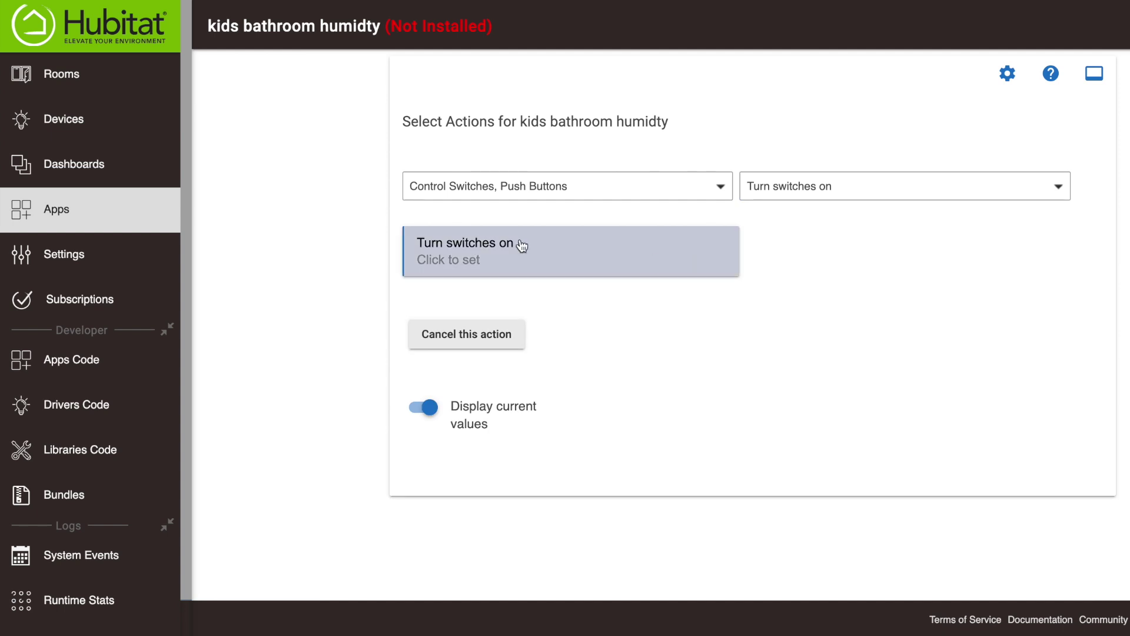
left_click(495, 255)
scroll(465, 438, "down", 1)
scroll(412, 434, "up", 1)
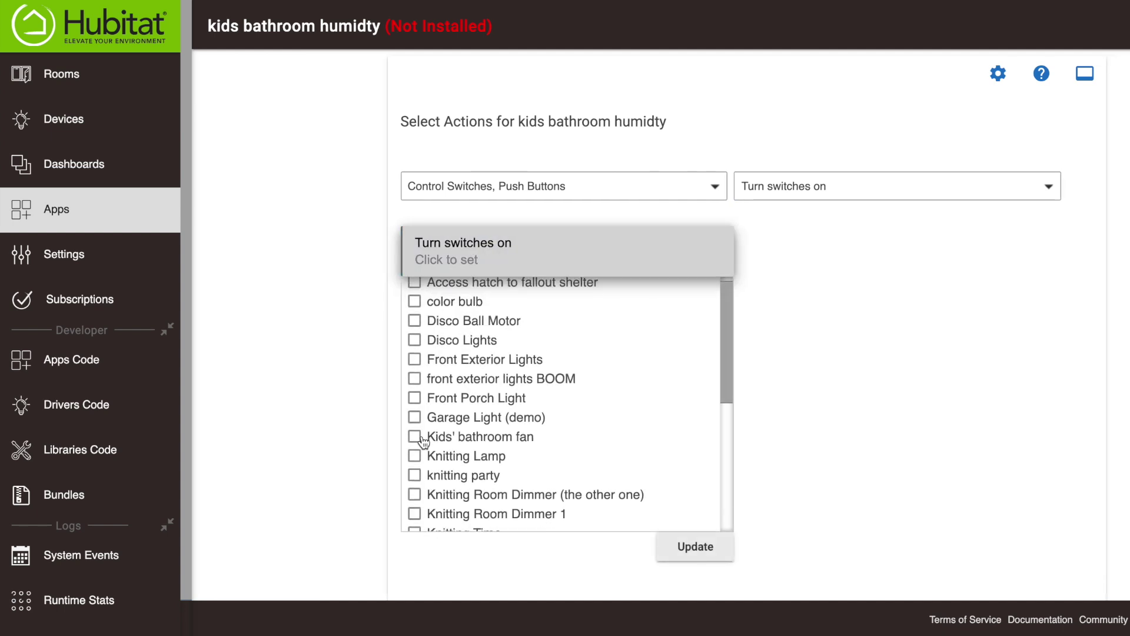
left_click(414, 436)
left_click(686, 551)
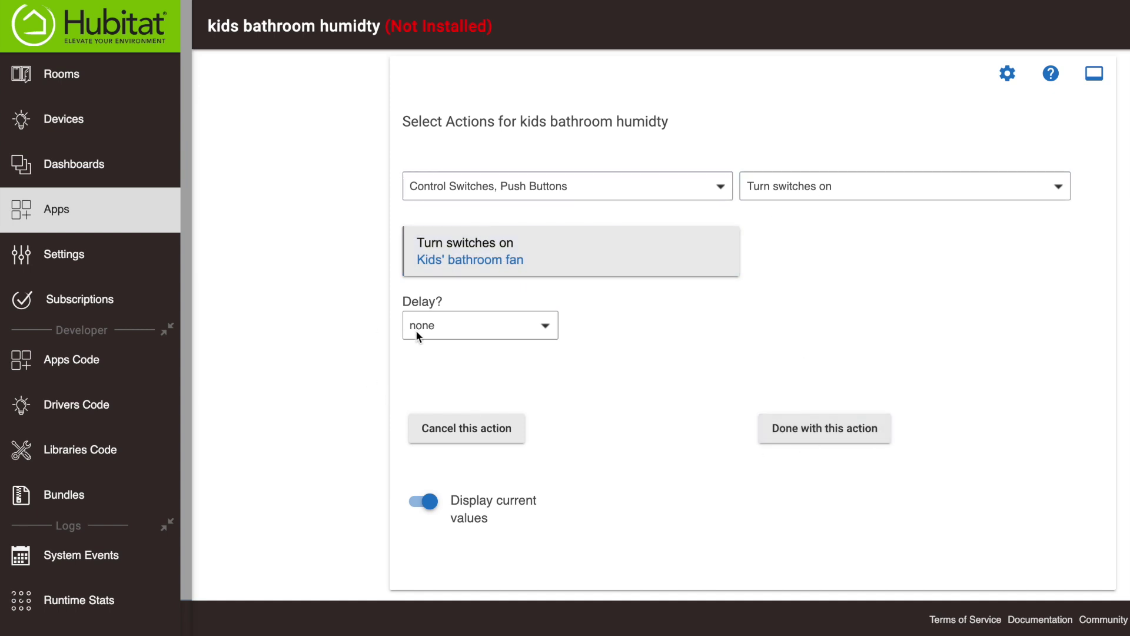
left_click(828, 443)
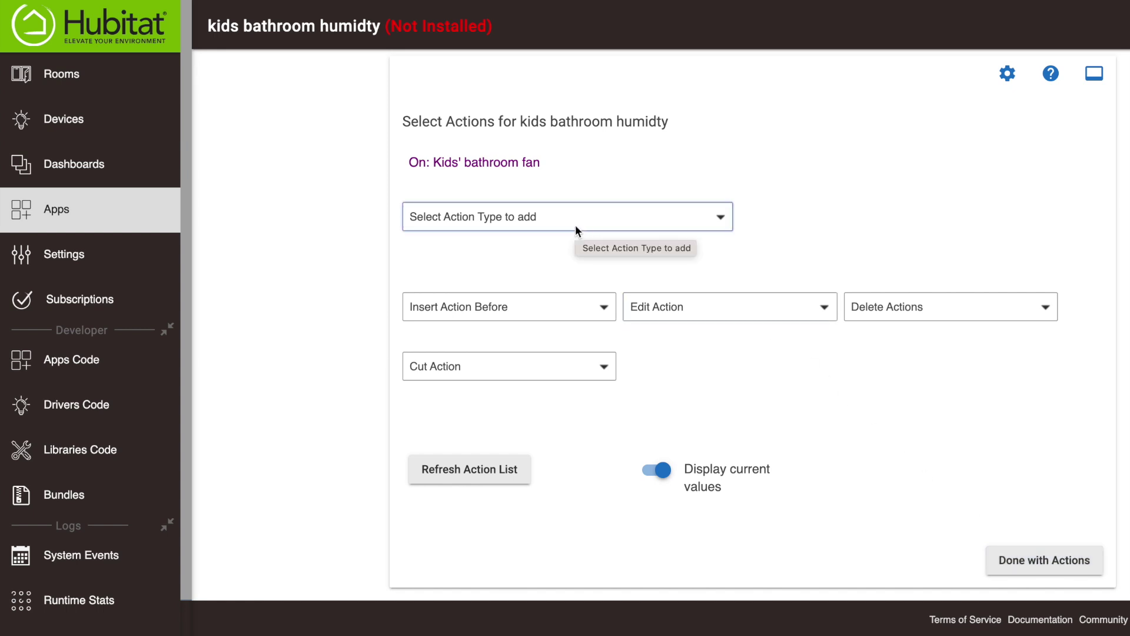
Add a wait-for-conditions action with a new Humidity condition
left_click(525, 216)
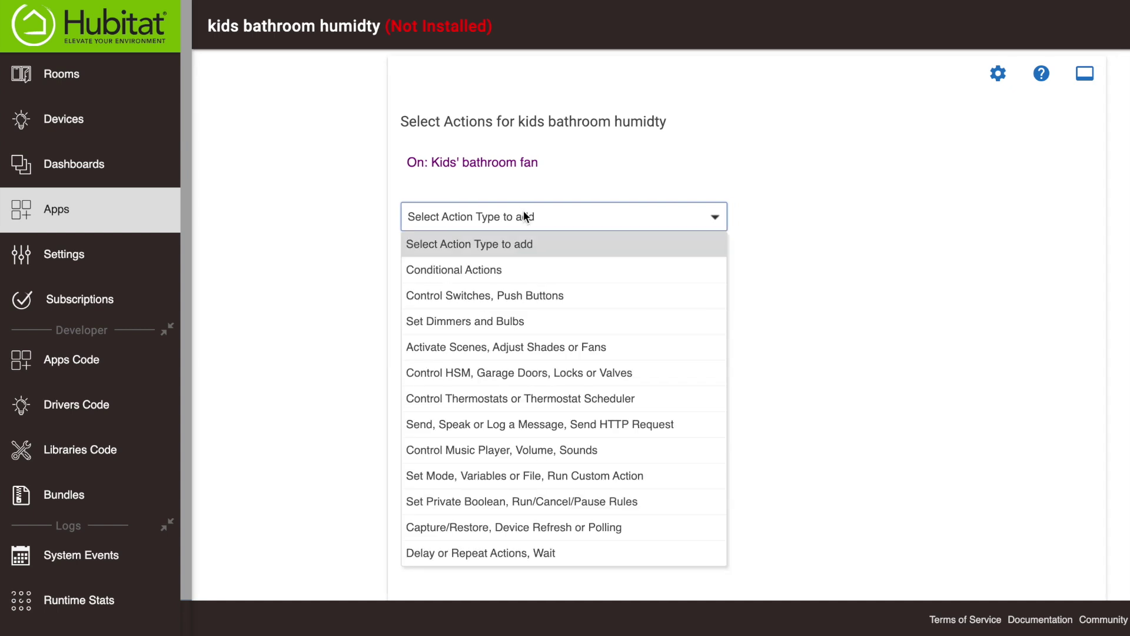
left_click(509, 552)
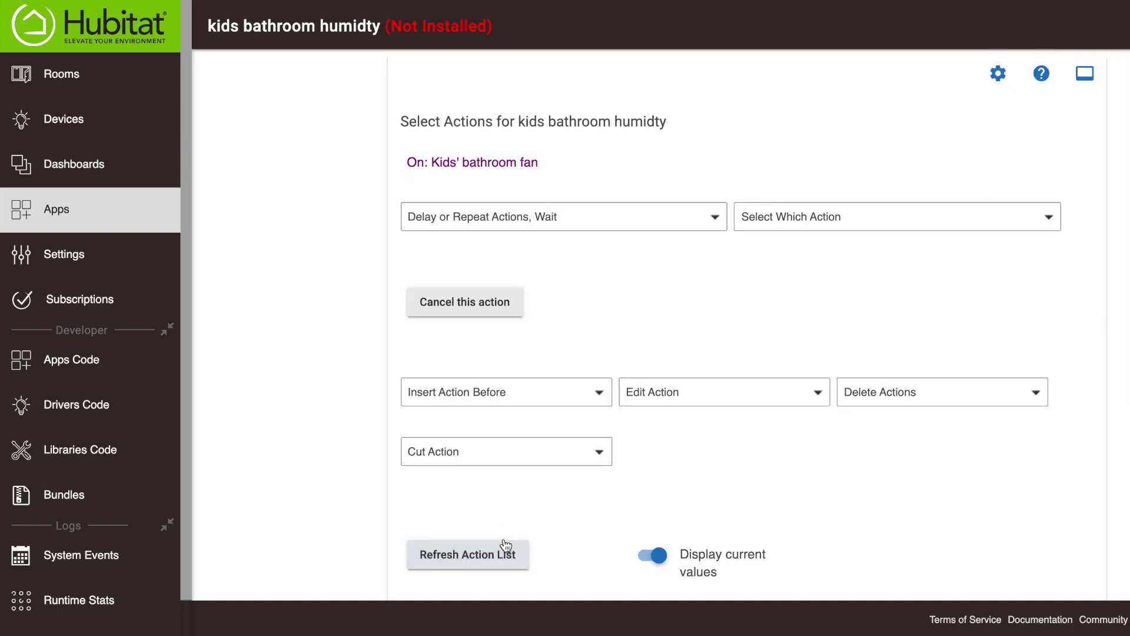
left_click(848, 217)
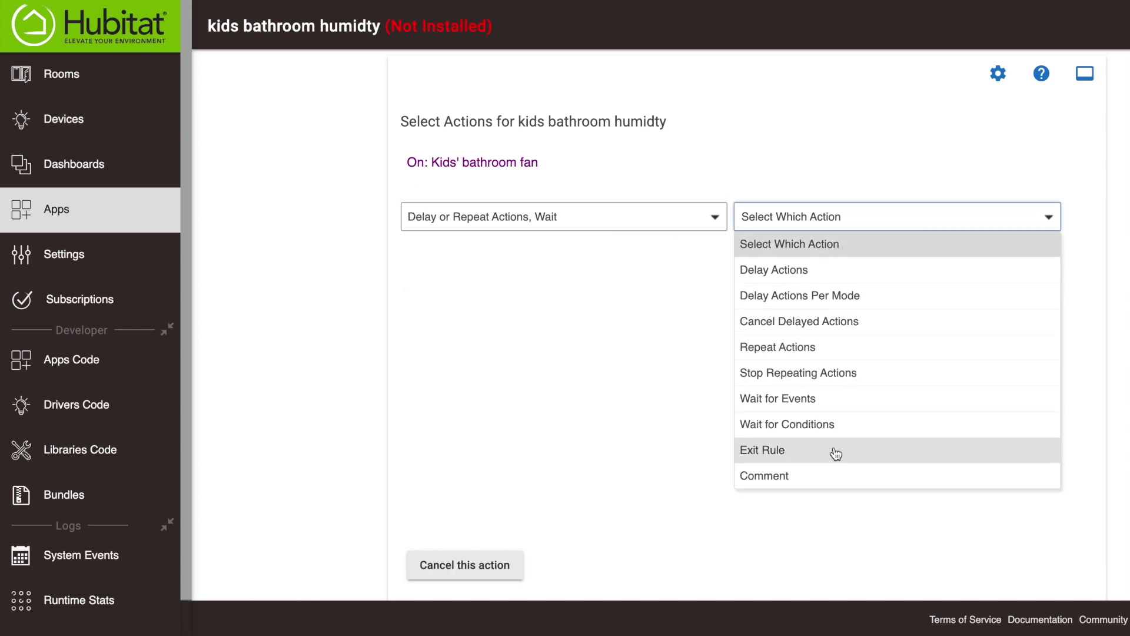
left_click(811, 428)
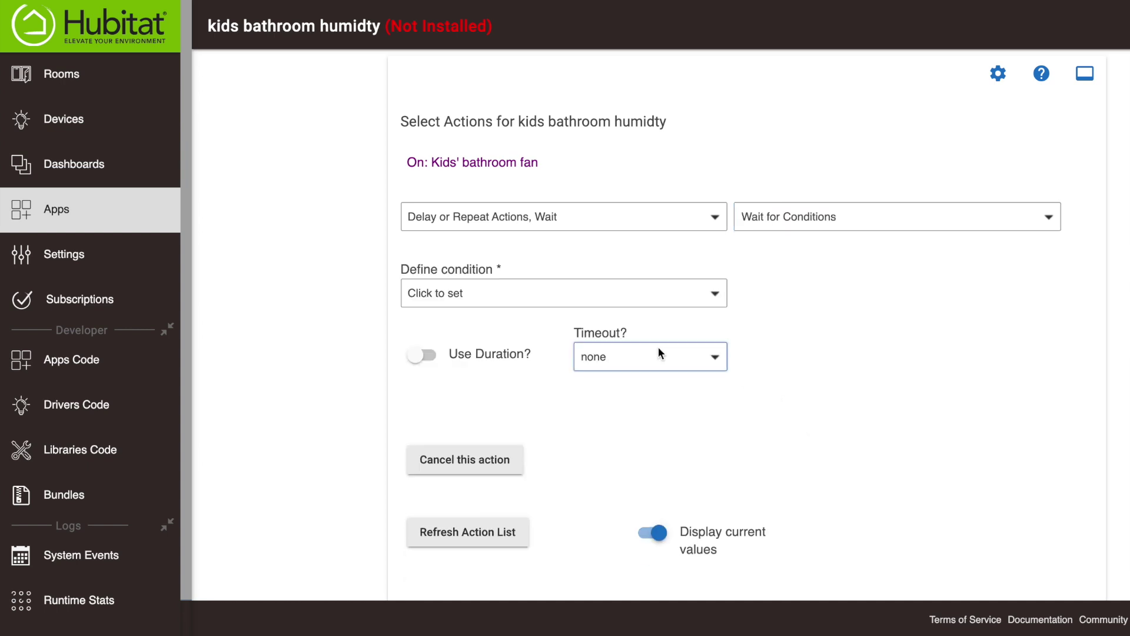
left_click(521, 291)
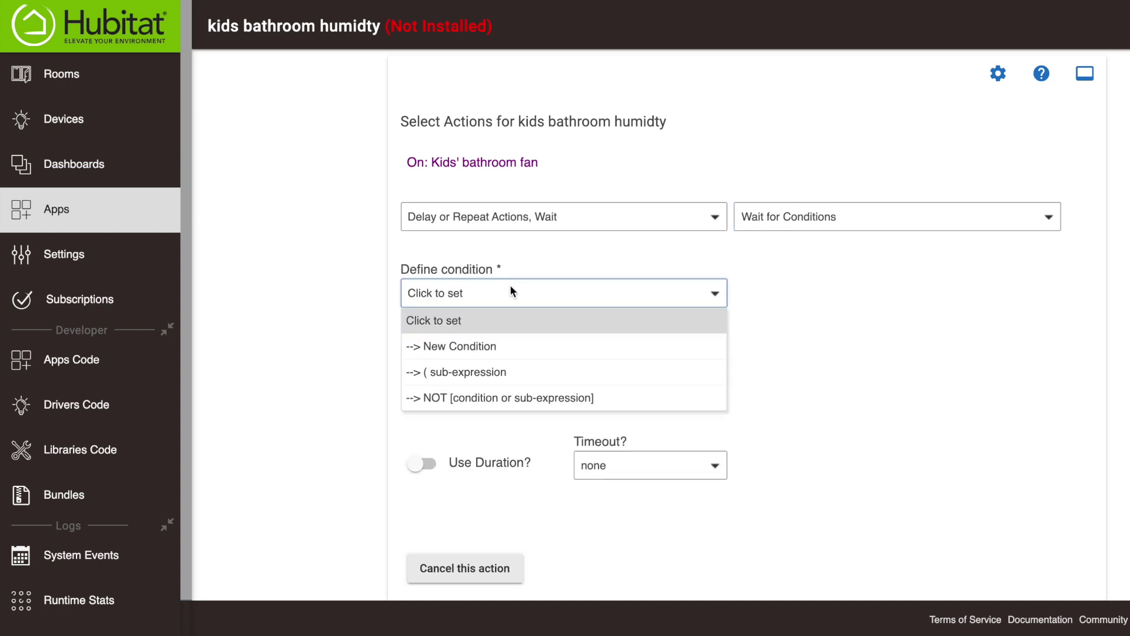
left_click(478, 353)
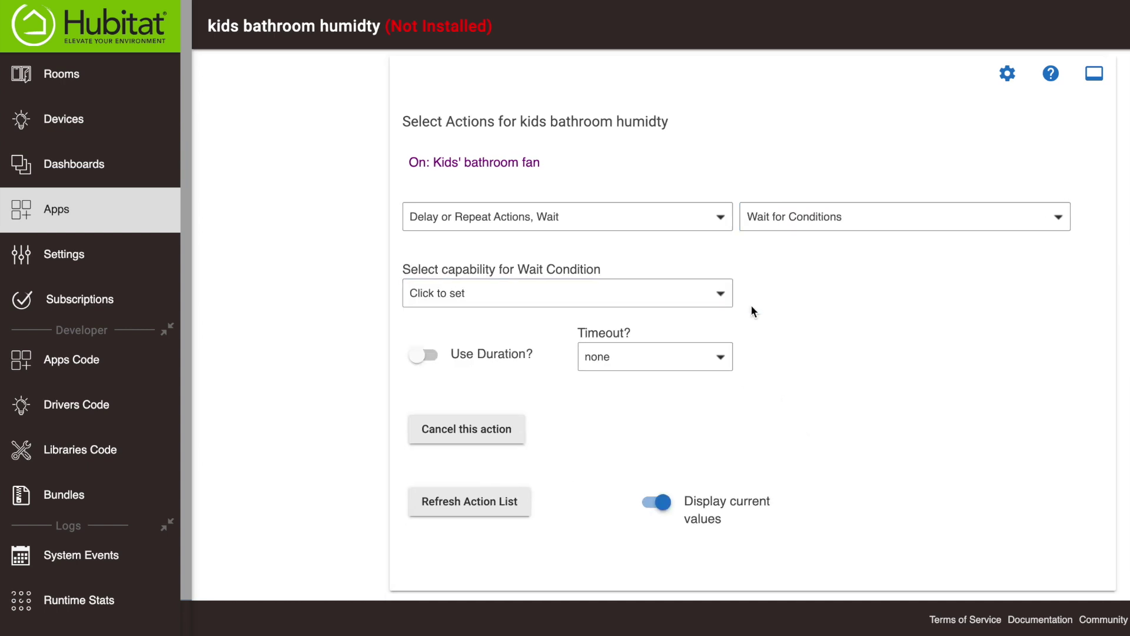
left_click(550, 291)
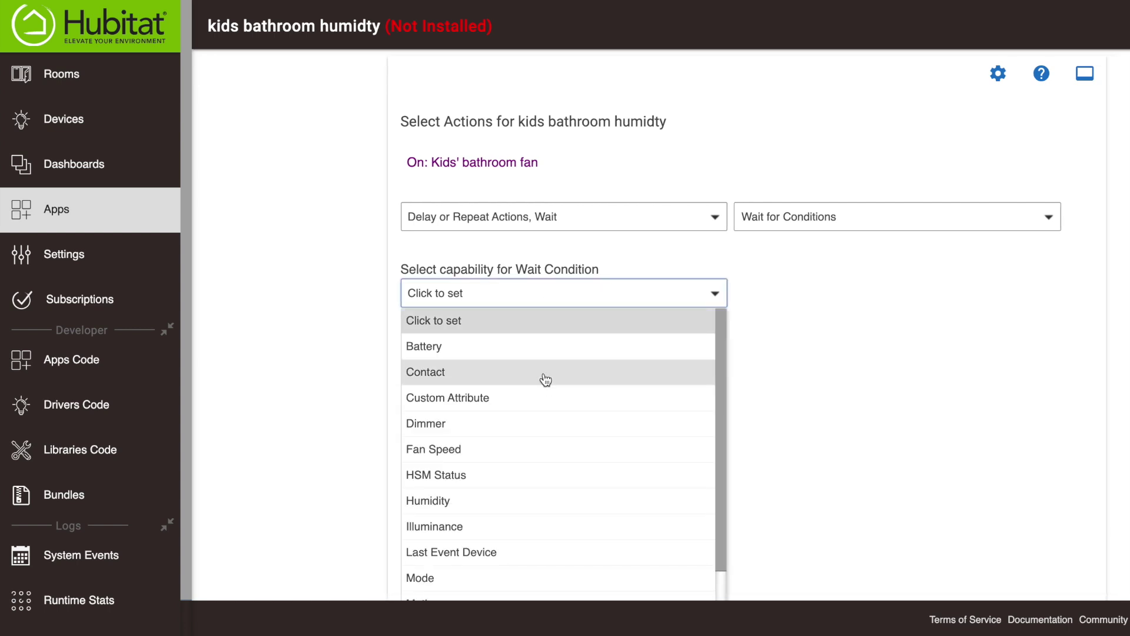
left_click(520, 422)
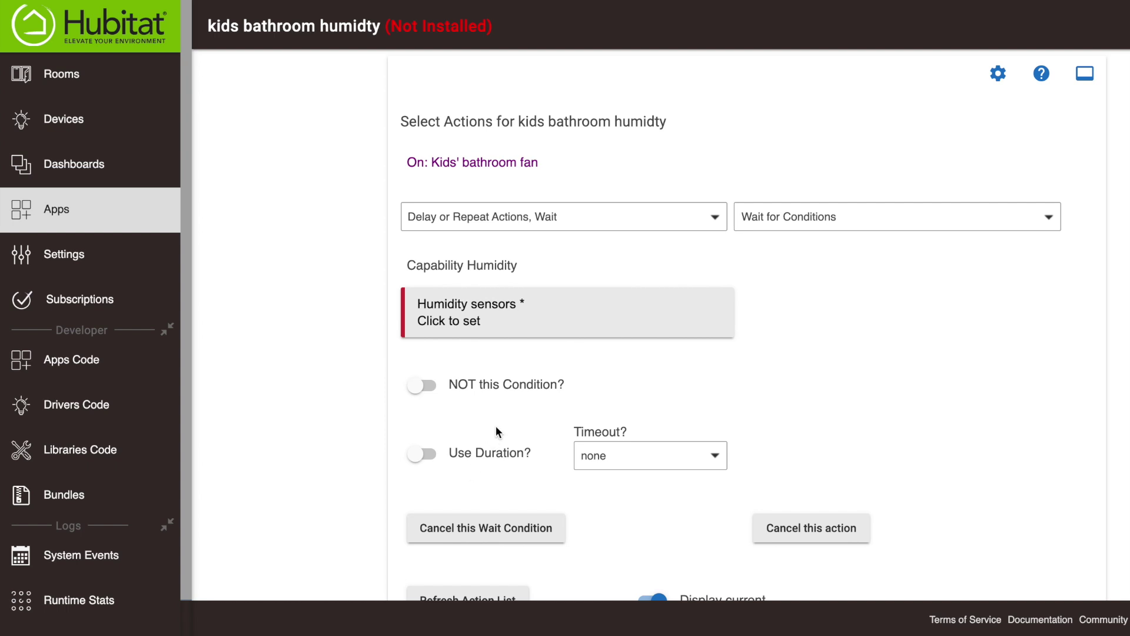
Watch the kids' bathroom humidity sensor with a <= comparison
left_click(476, 323)
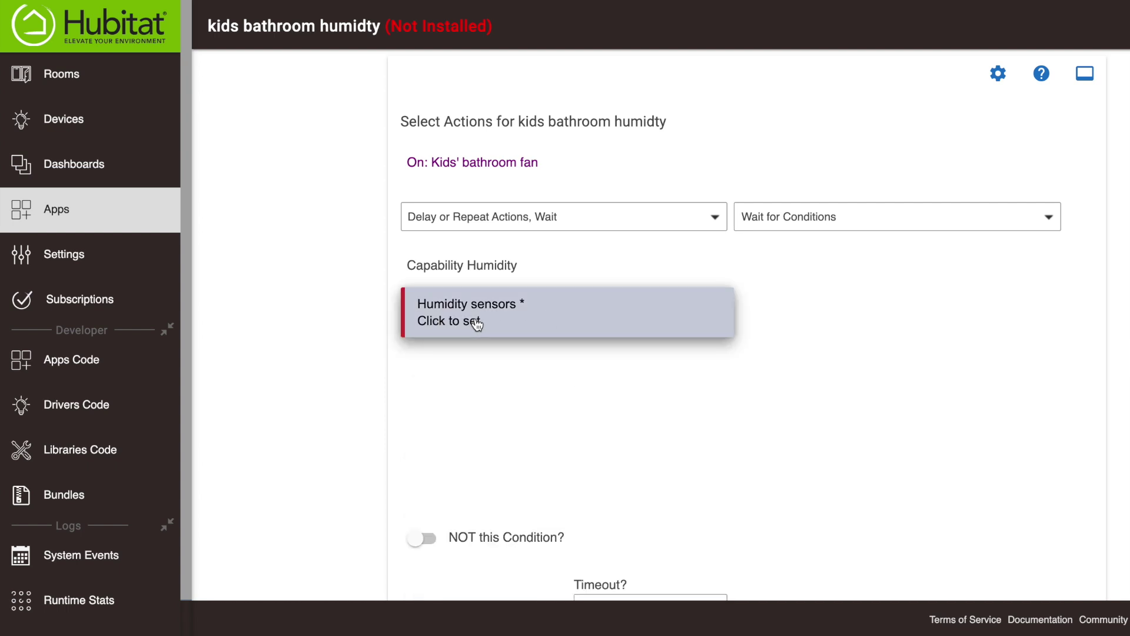
left_click(414, 412)
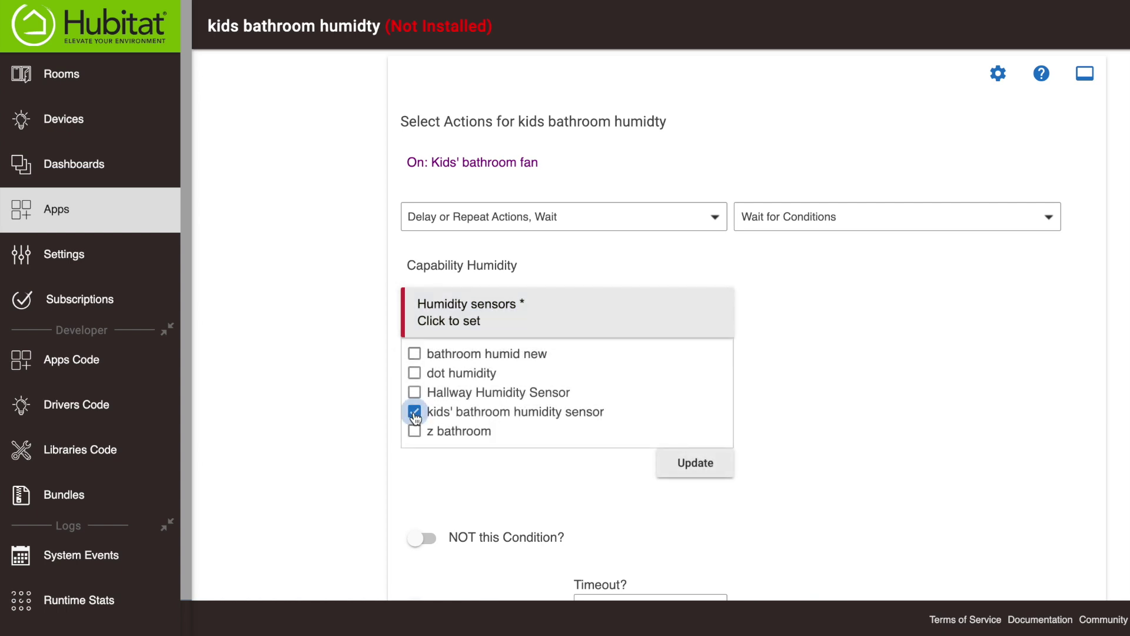
left_click(707, 476)
left_click(846, 313)
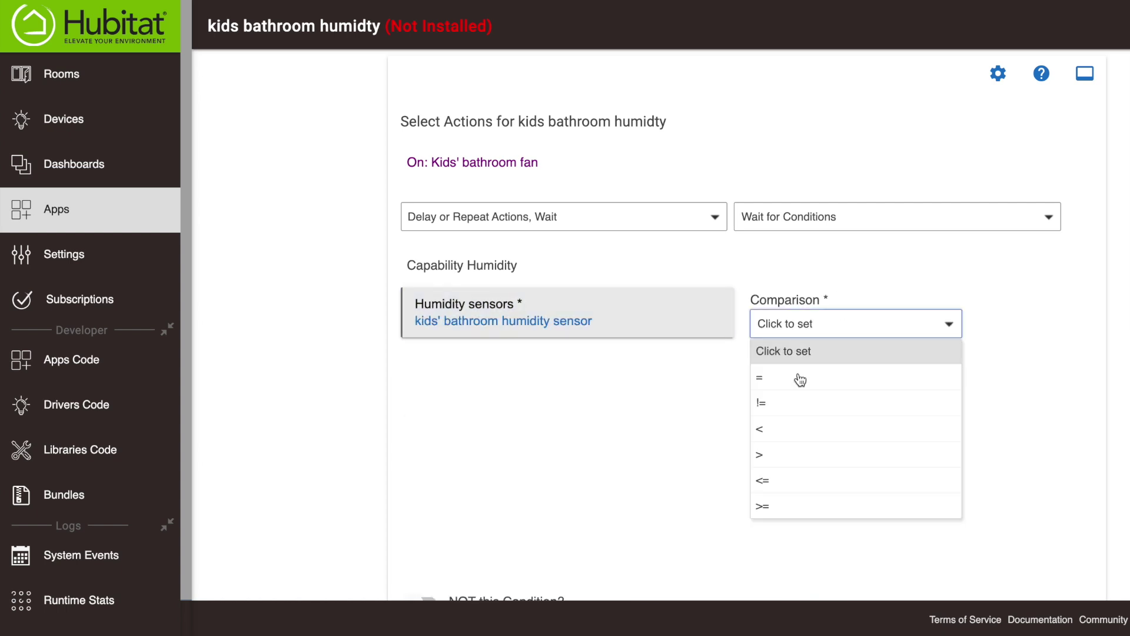
left_click(783, 484)
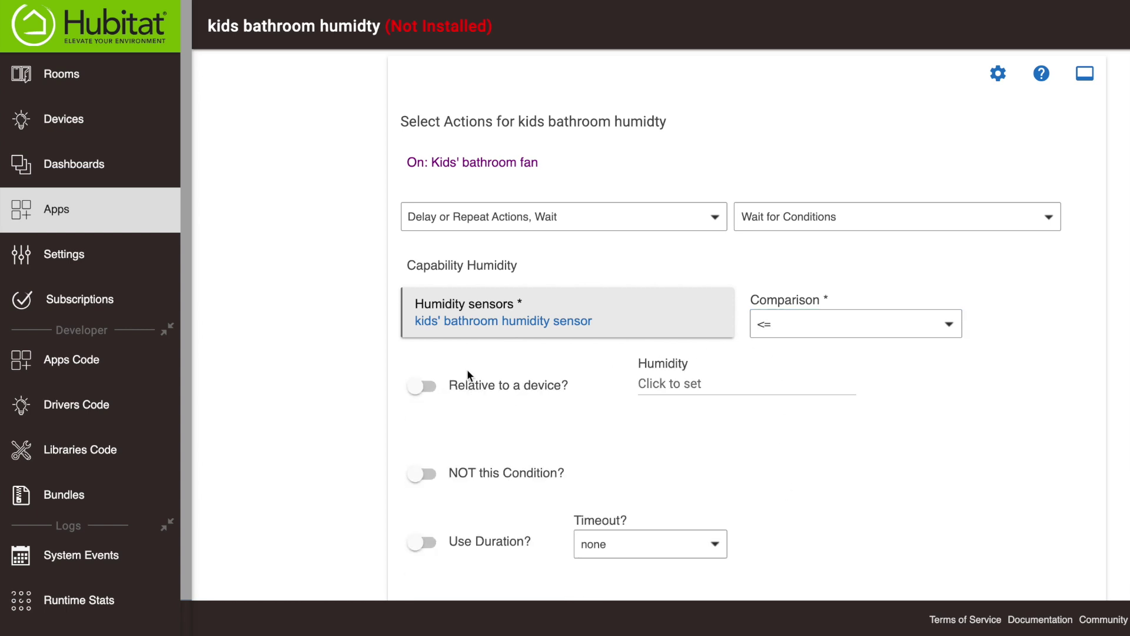
Compare against the Hallway Humidity Sensor with a humidity offset of 18
left_click(422, 387)
left_click(719, 374)
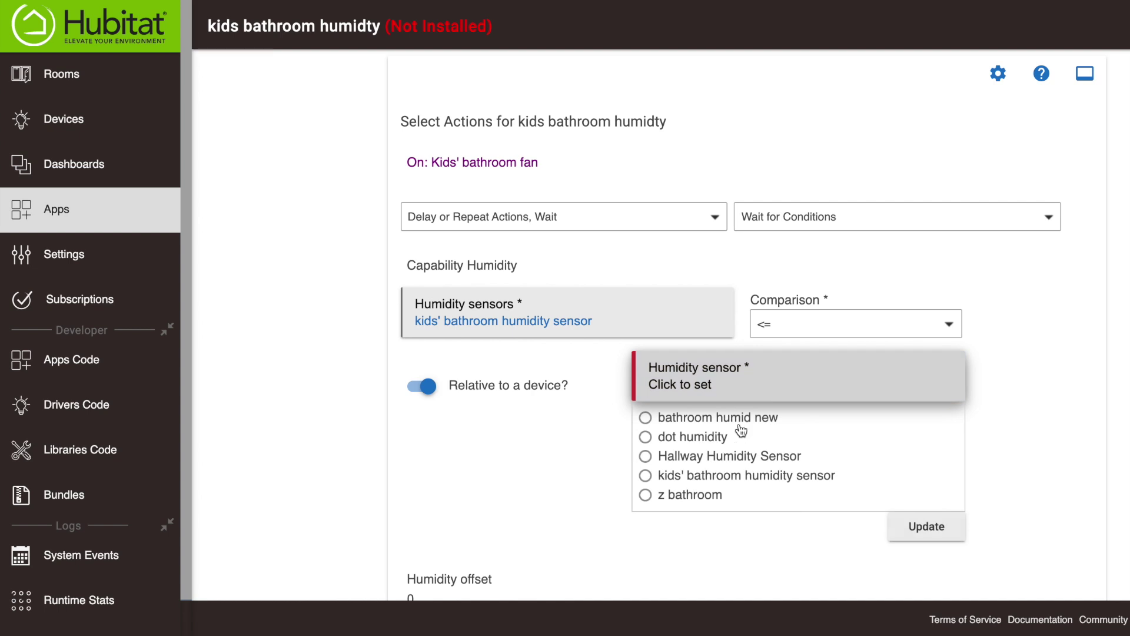
left_click(646, 456)
left_click(901, 519)
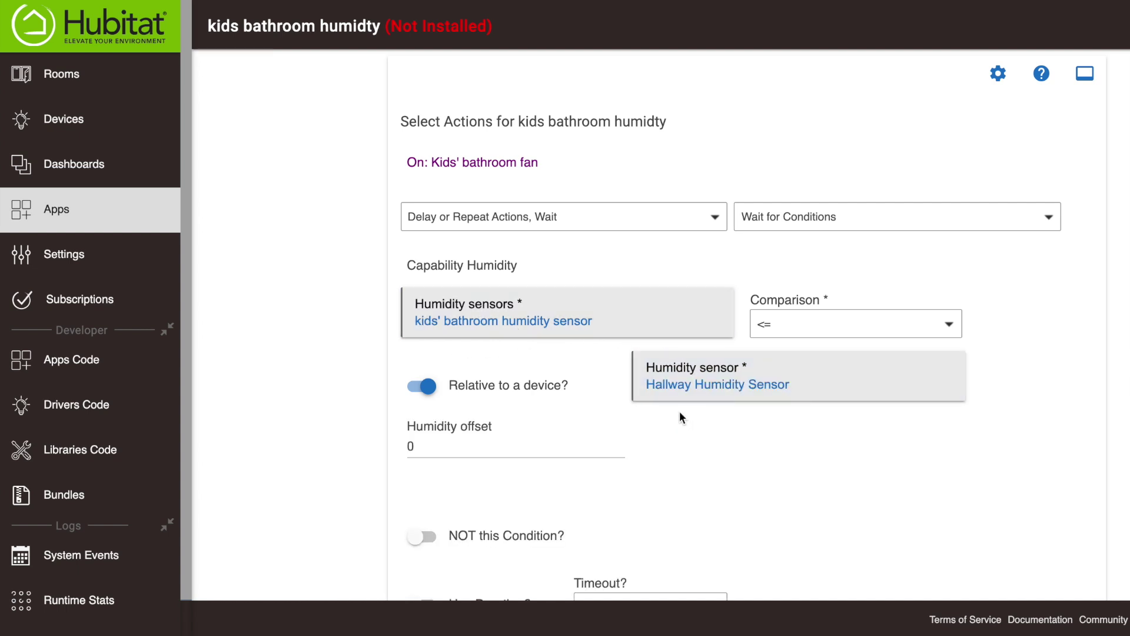
left_click(433, 447)
type("18")
scroll(552, 465, "down", 3)
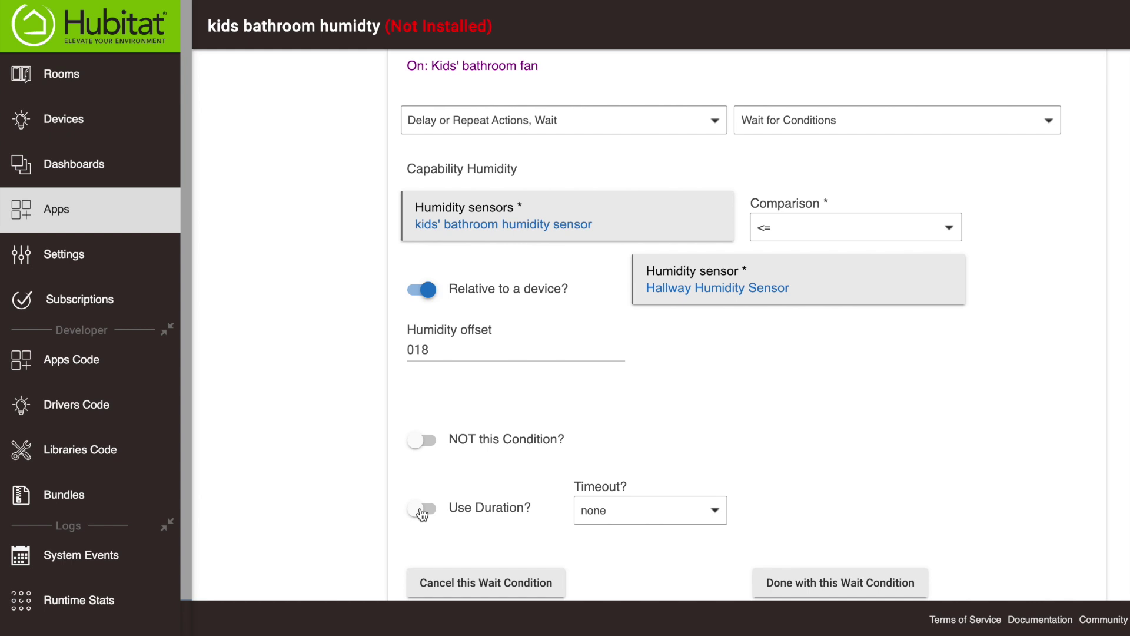
Require the wait condition to hold for 0:05:00 and finish the wait conditions
left_click(423, 510)
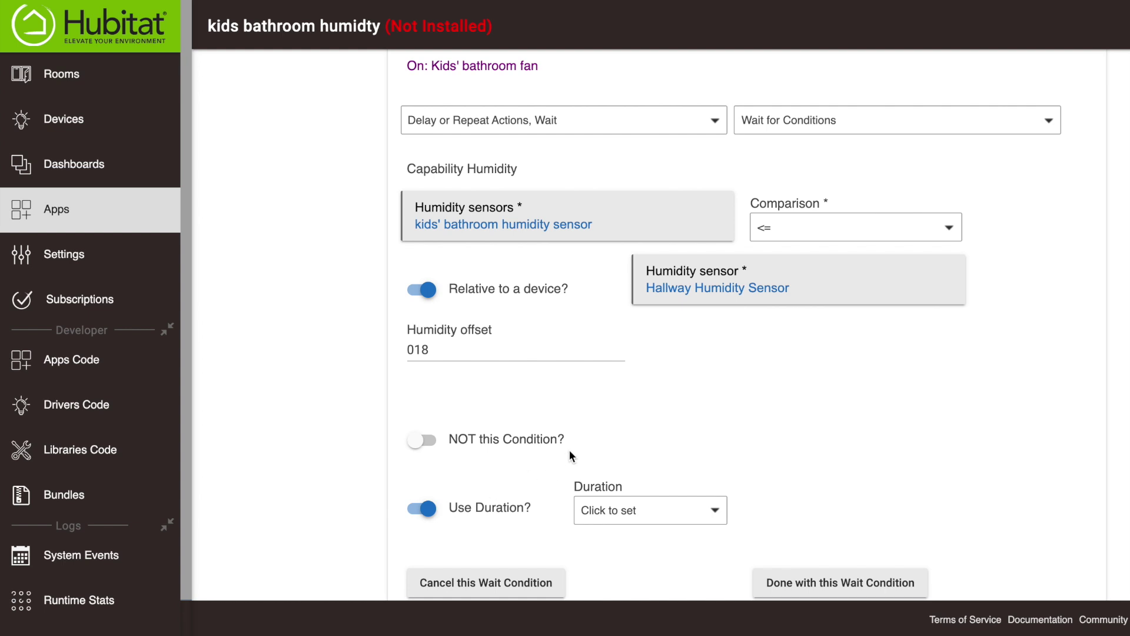
left_click(665, 511)
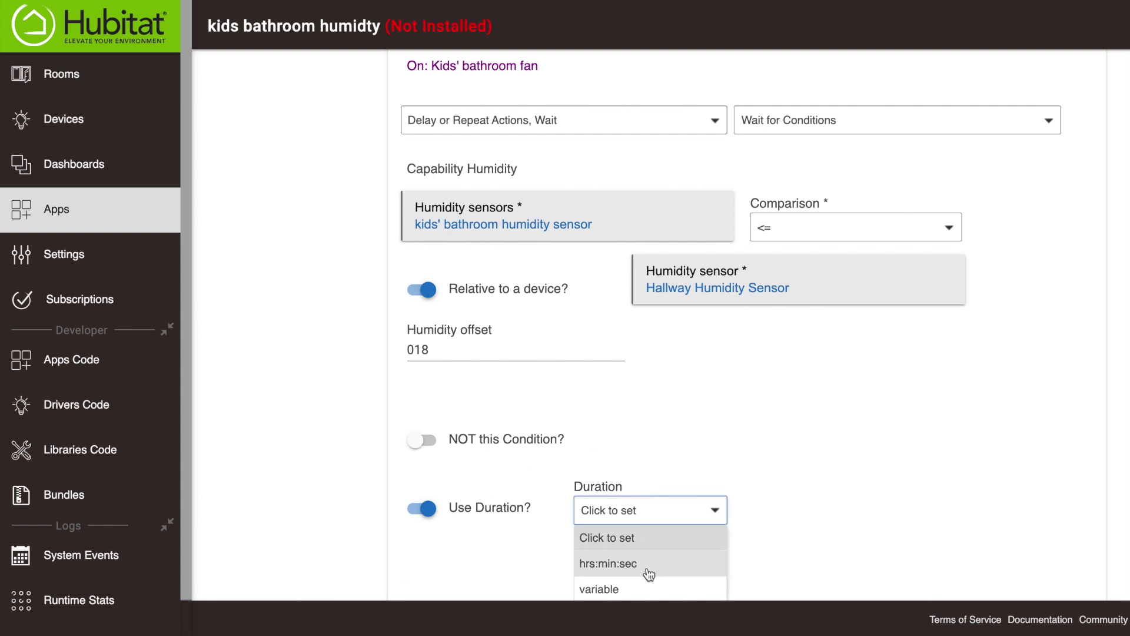
left_click(634, 569)
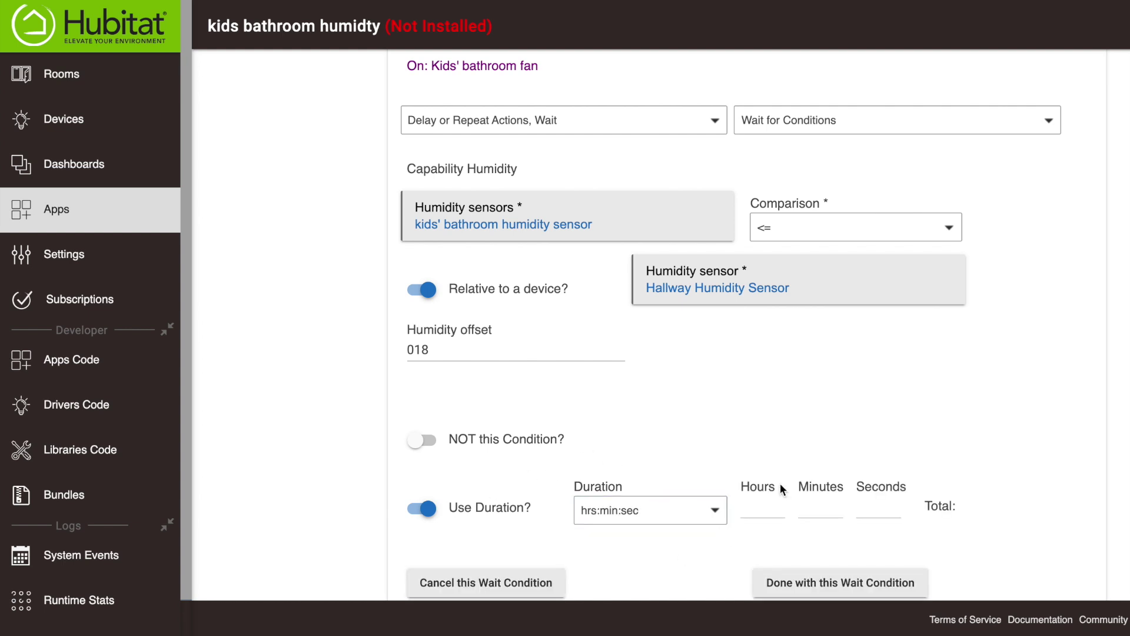
left_click(825, 503)
type("5")
scroll(810, 463, "down", 3)
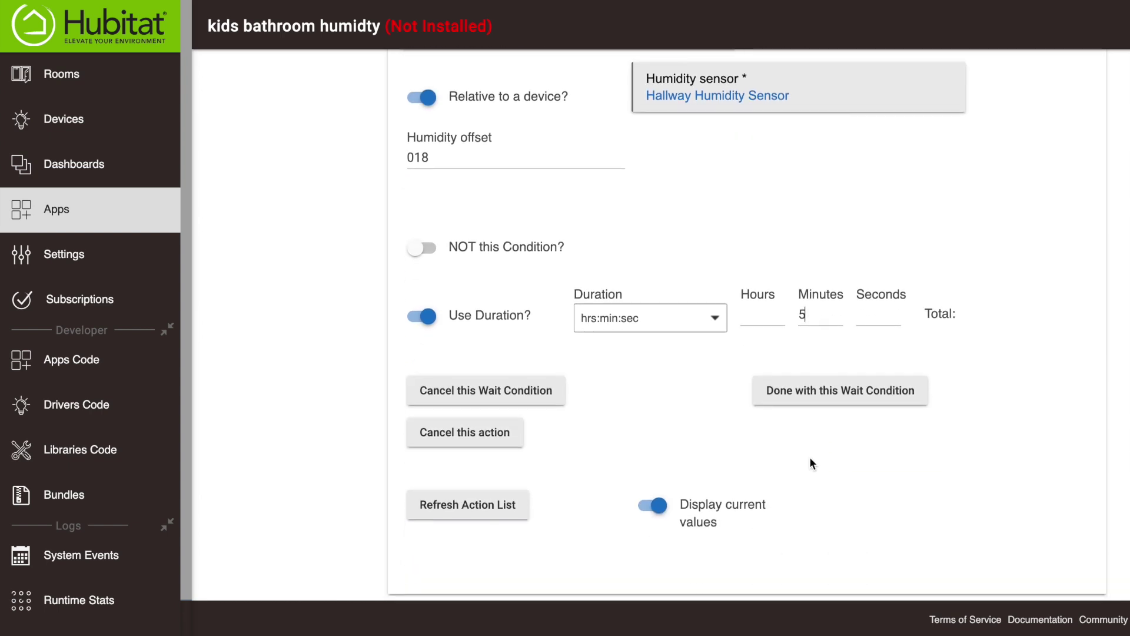
left_click(811, 405)
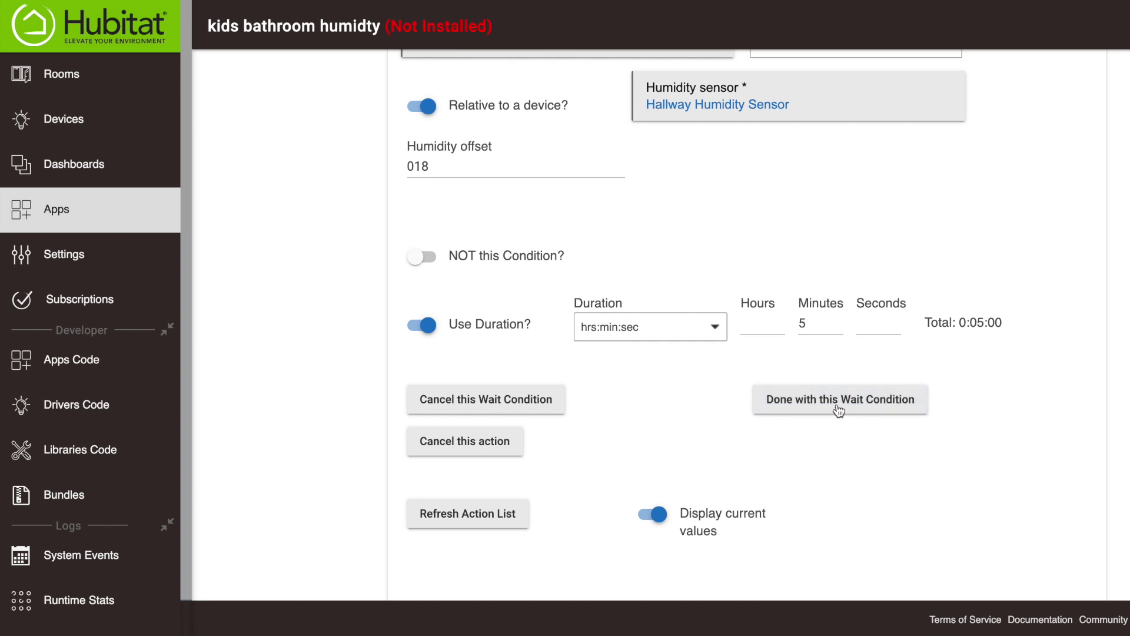
left_click(833, 399)
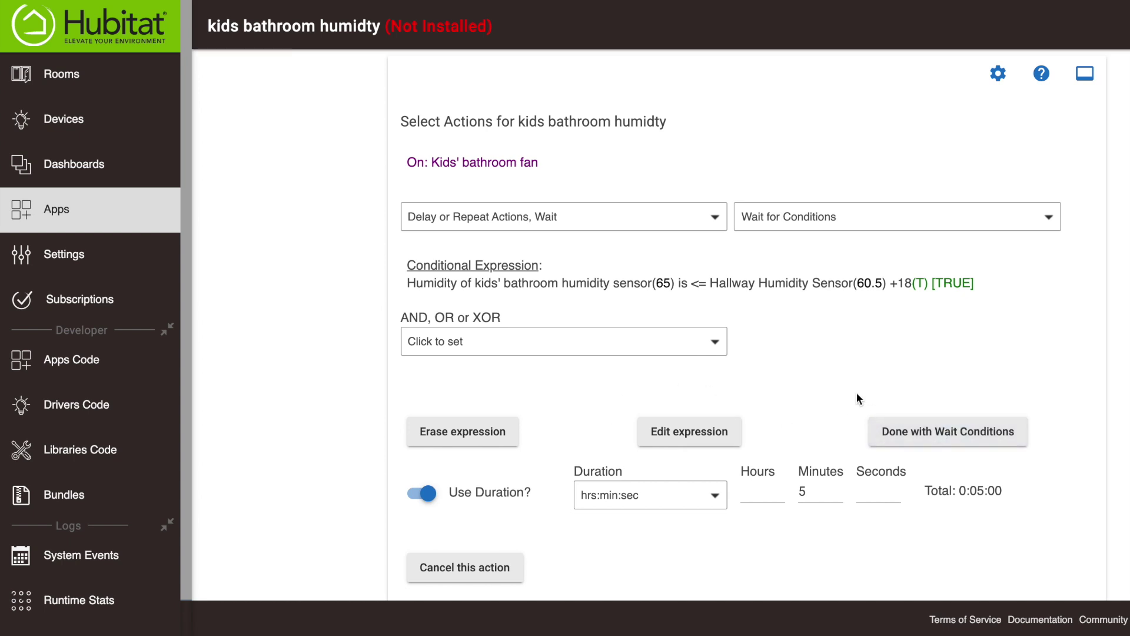
left_click(880, 430)
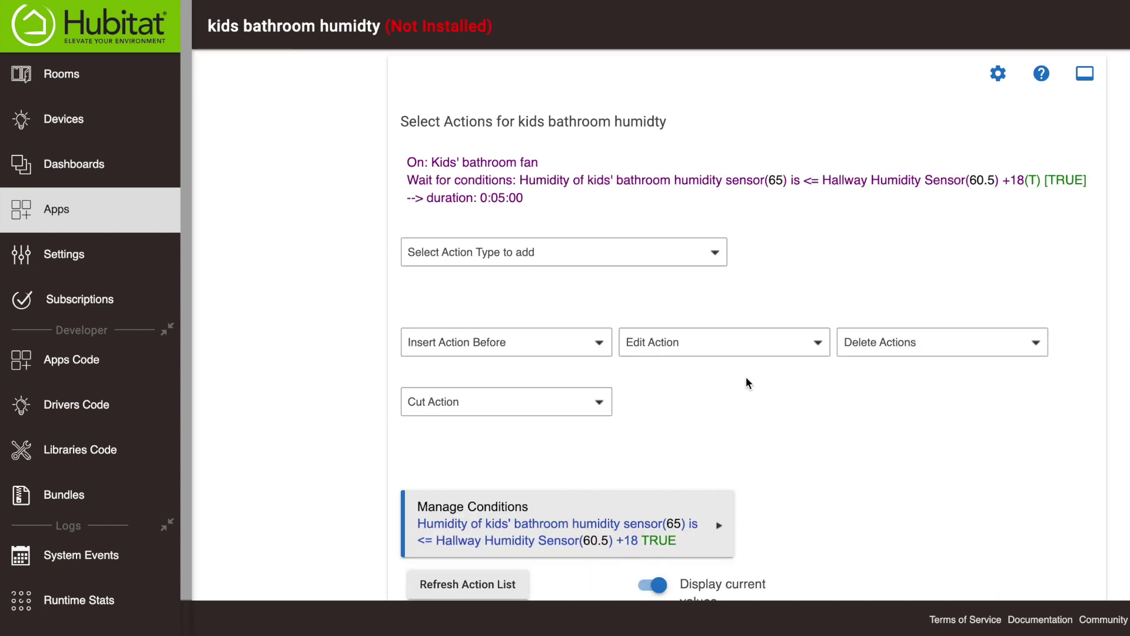
left_click(491, 252)
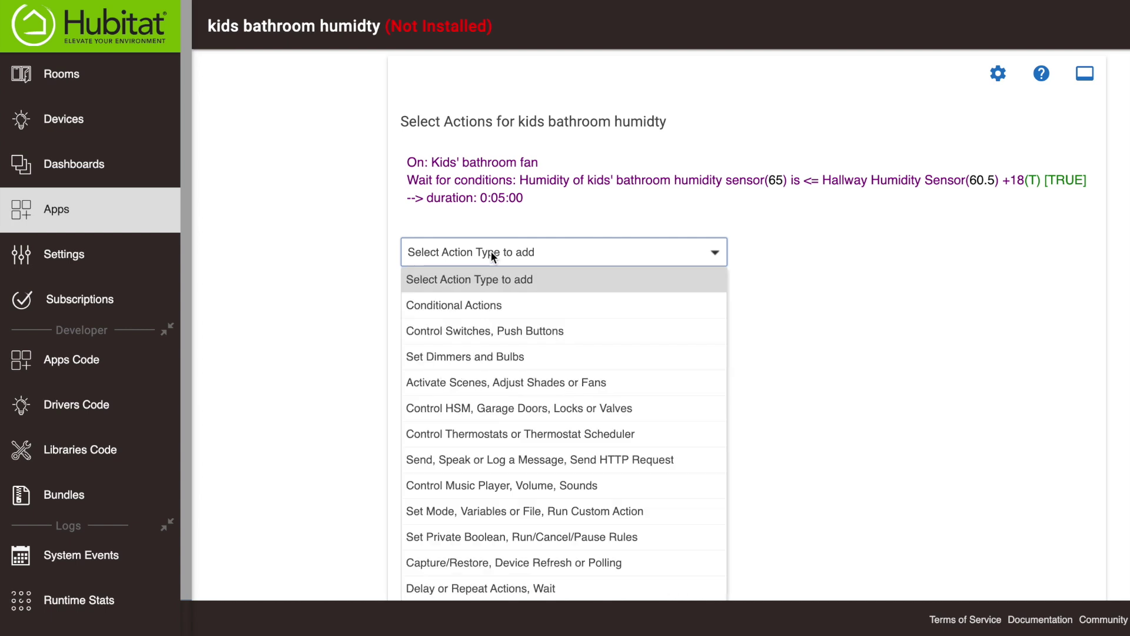
Add a final action turning off the Kids' bathroom fan and finish the actions
left_click(476, 324)
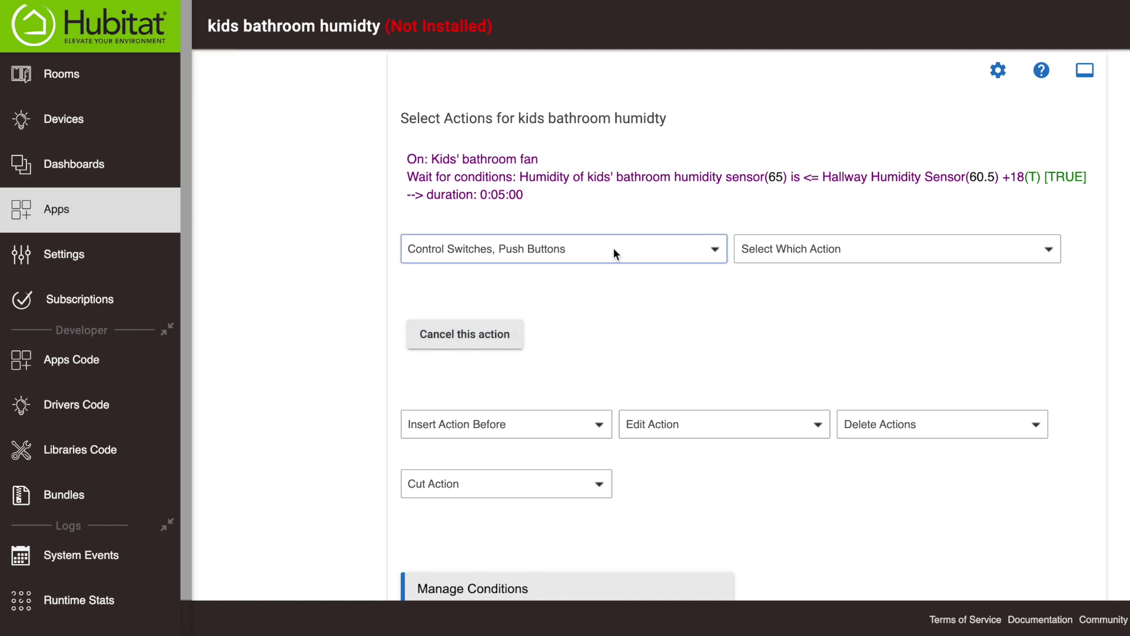
left_click(862, 254)
left_click(812, 327)
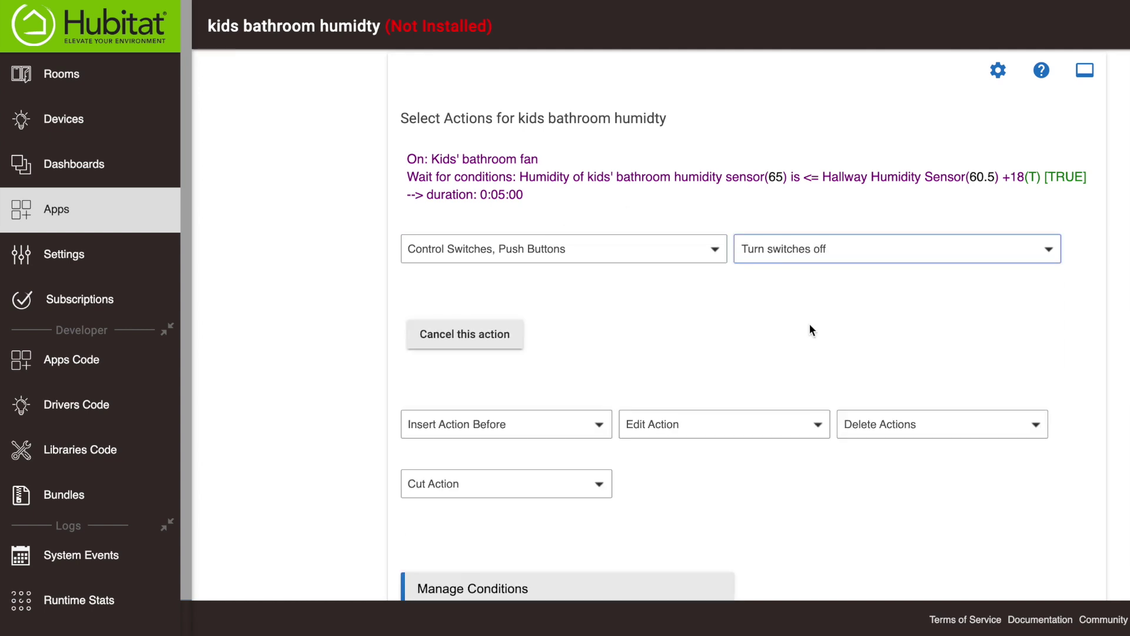
left_click(514, 324)
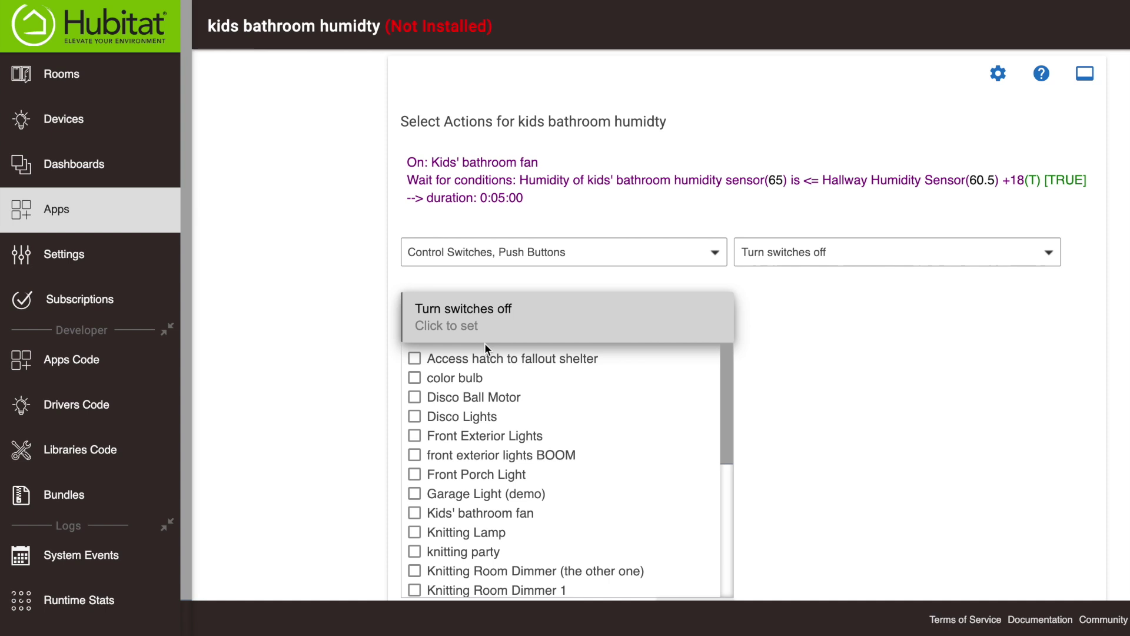
scroll(474, 425, "down", 1)
left_click(414, 446)
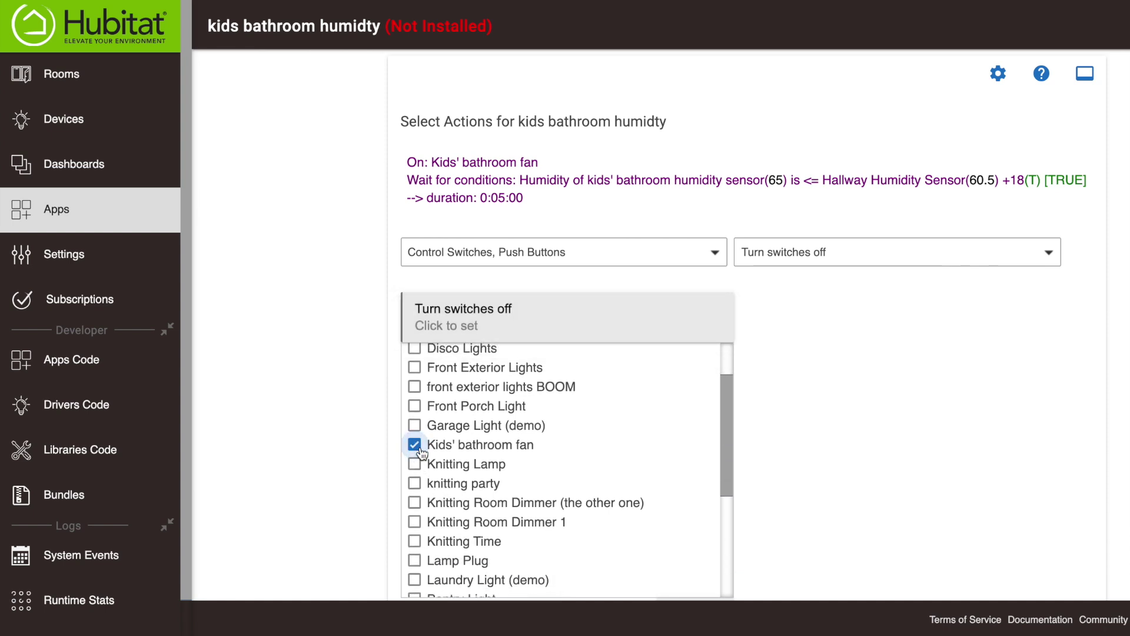
left_click(763, 400)
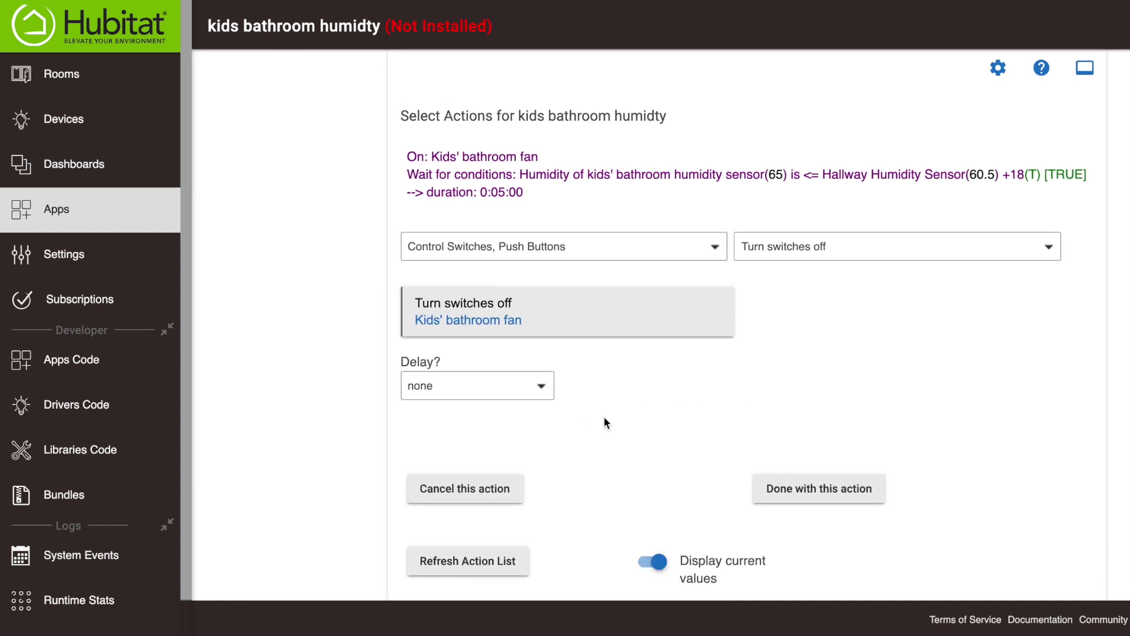
scroll(694, 400, "up", 1)
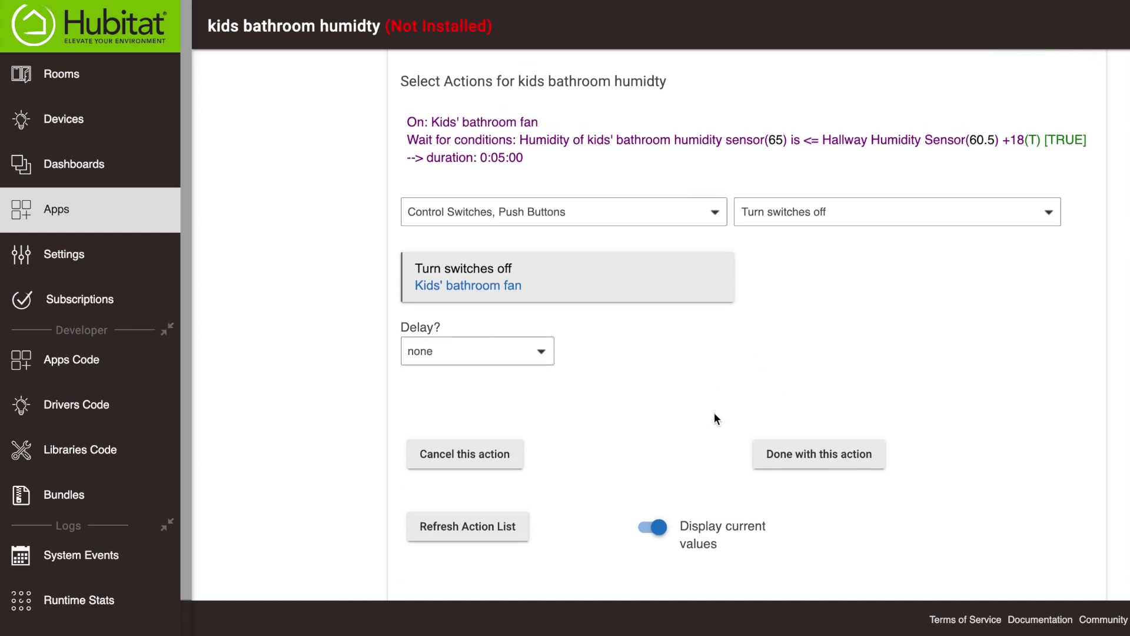
left_click(813, 452)
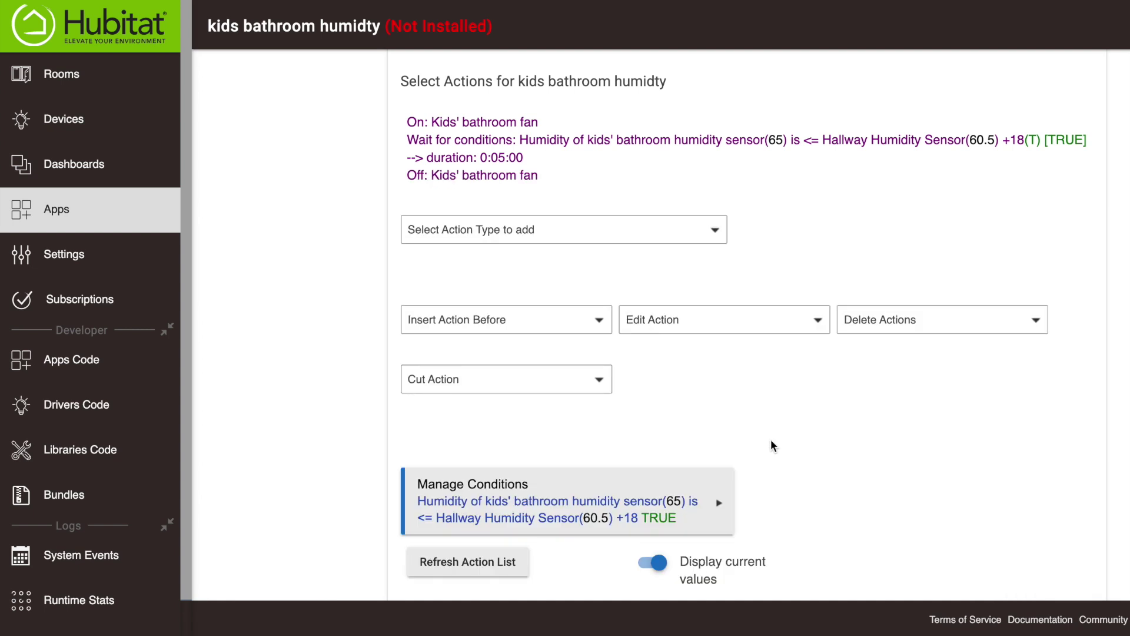
scroll(726, 412, "down", 2)
scroll(677, 317, "down", 2)
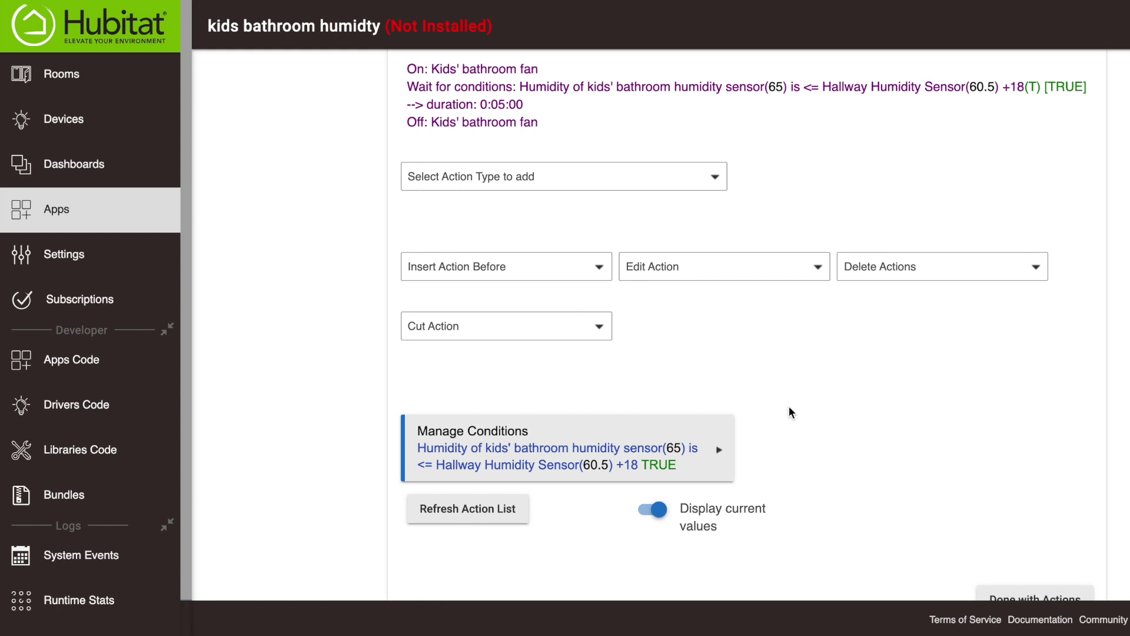
scroll(789, 412, "down", 1)
left_click(1026, 564)
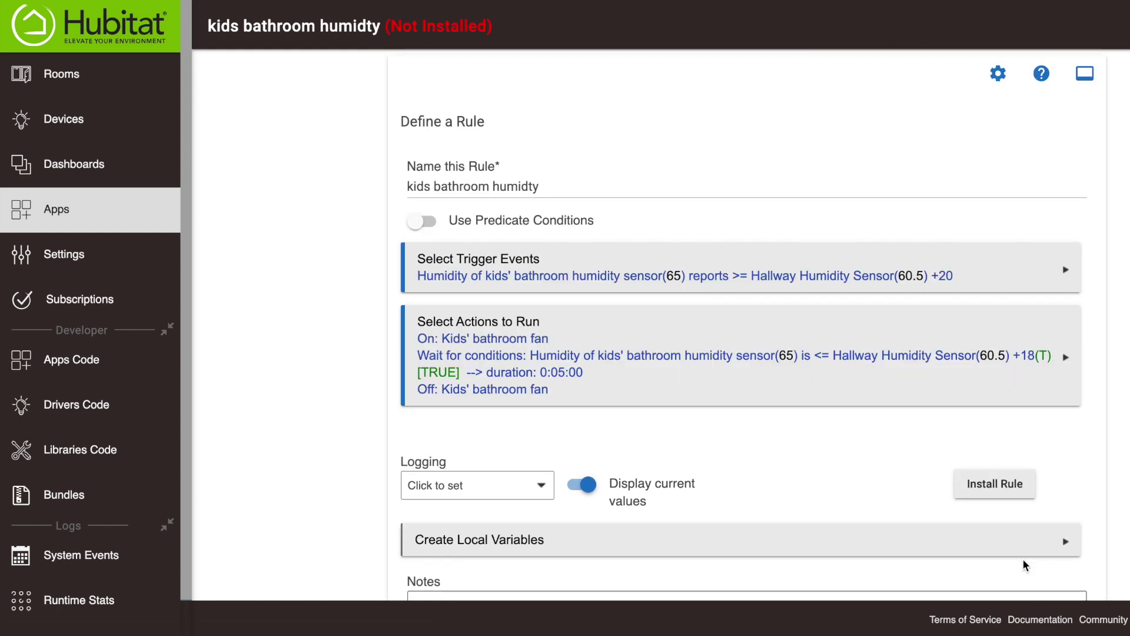
Finish the rule with Done at the bottom of the Define a Rule page
scroll(645, 341, "down", 2)
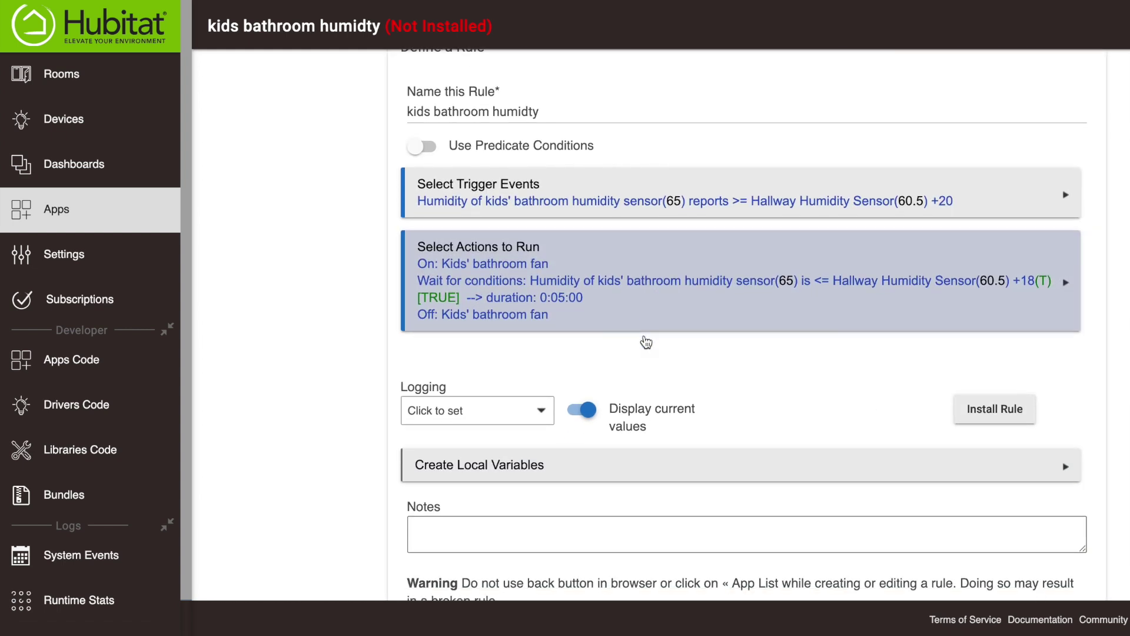
scroll(646, 342, "up", 2)
scroll(646, 341, "down", 2)
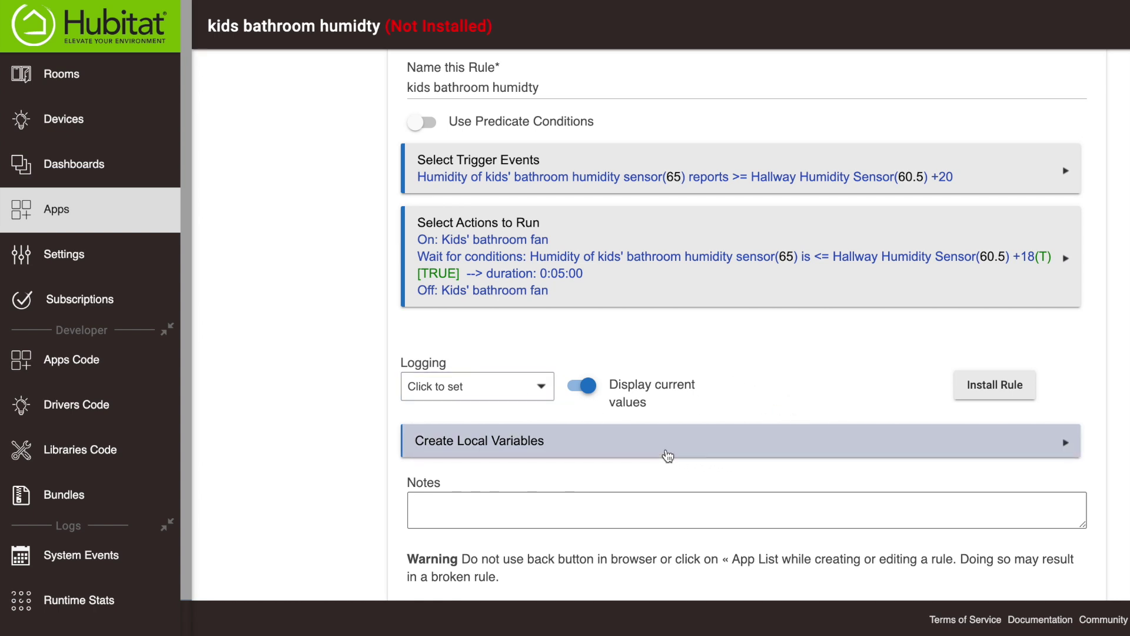
scroll(632, 442, "down", 2)
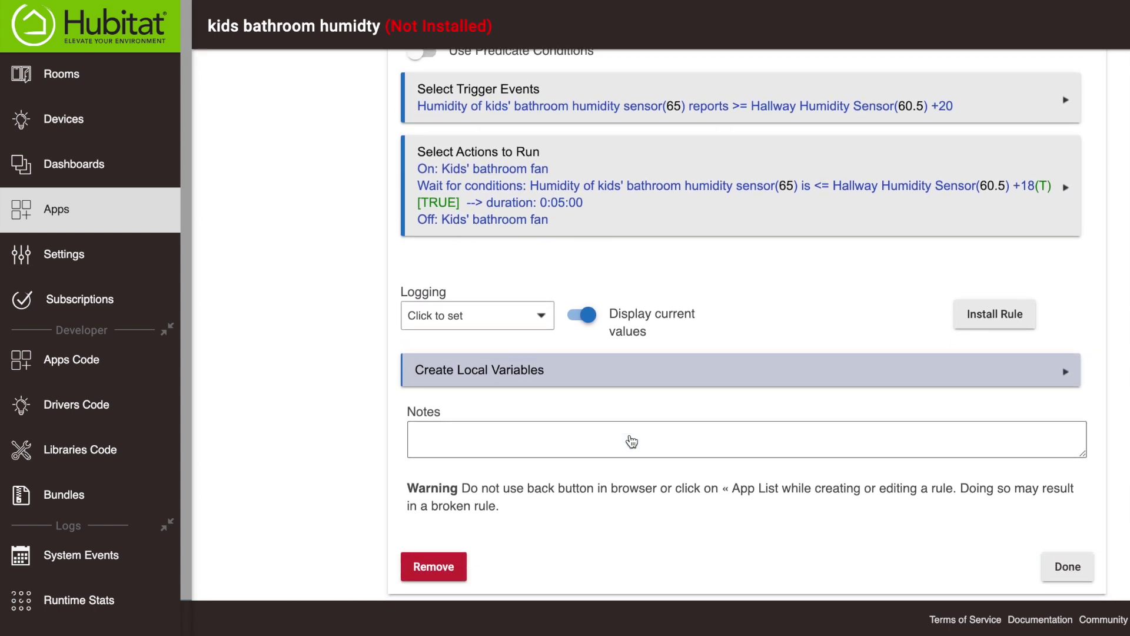
left_click(1081, 577)
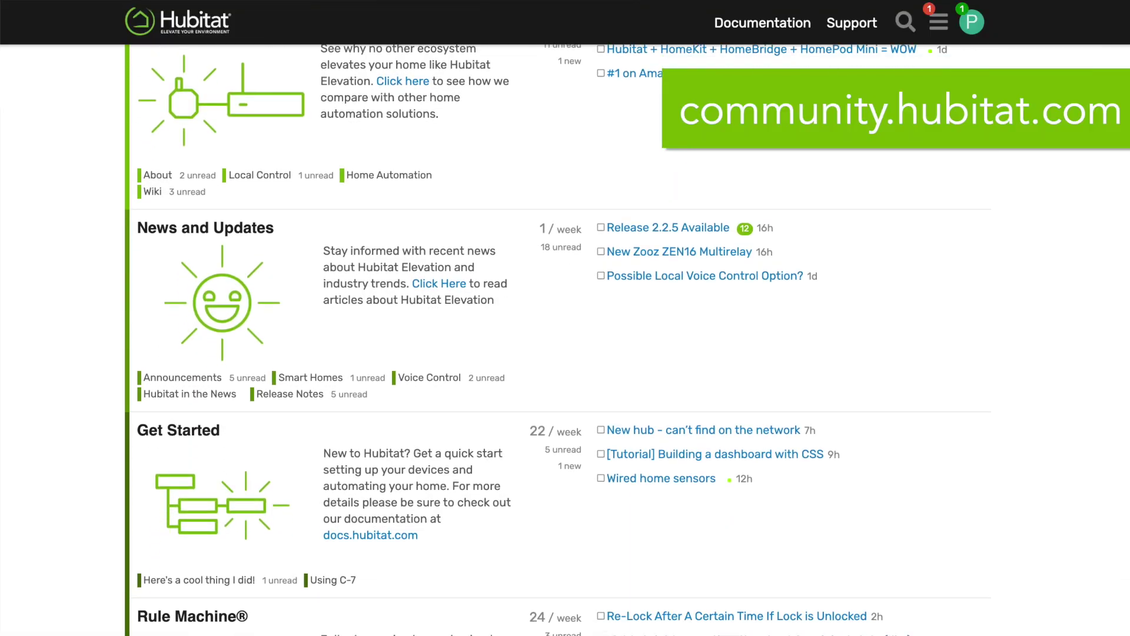
scroll(557, 340, "down", 5)
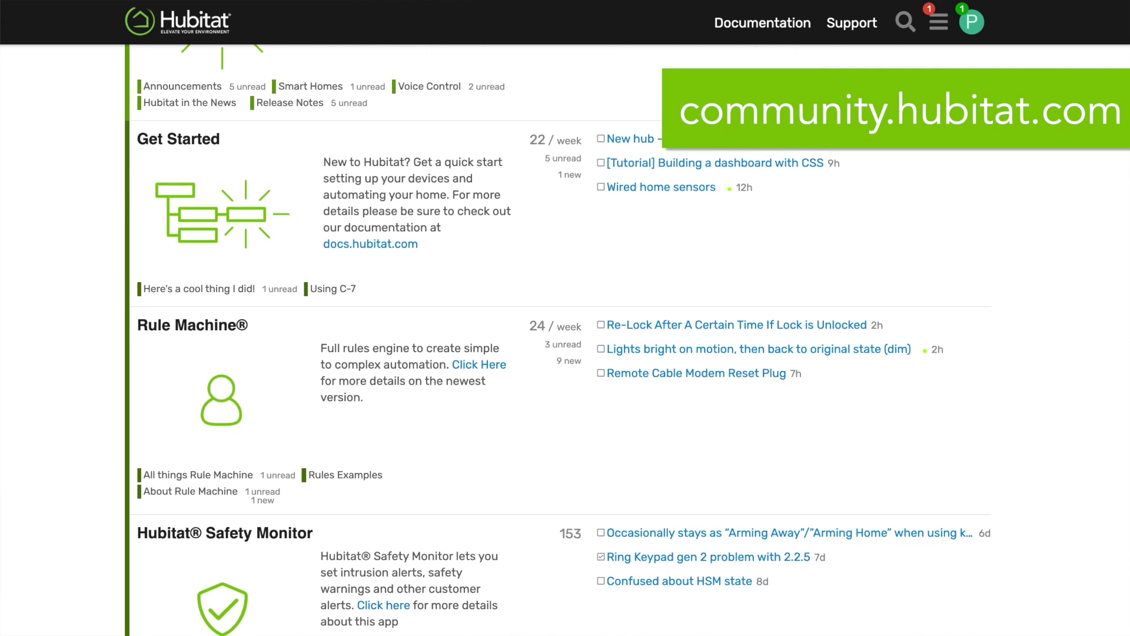